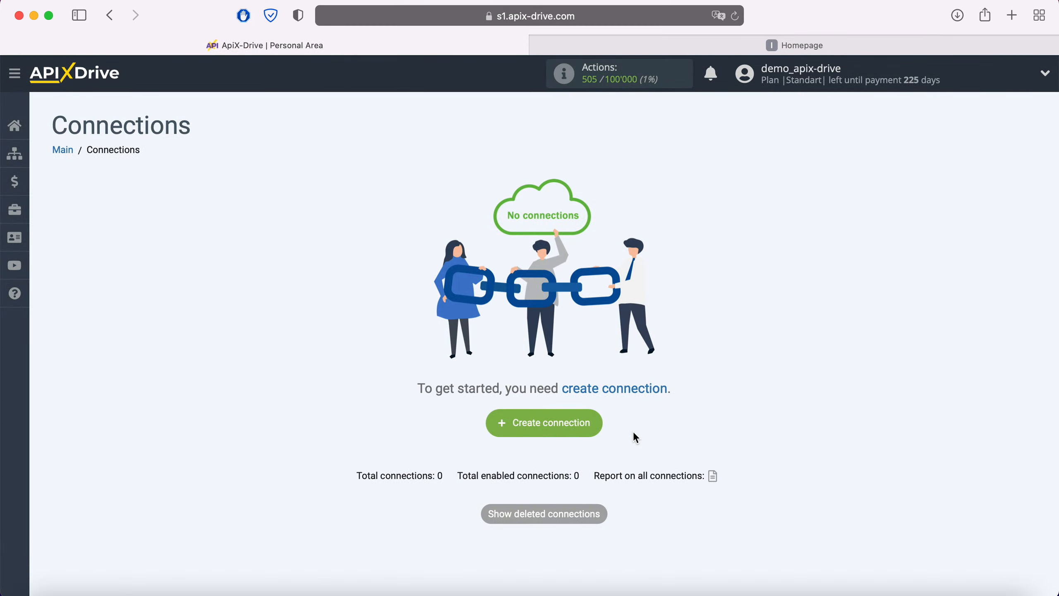
Create a new connection and set Facebook as its data source system.
{"action": "left_click", "coordinate": [598, 425]}
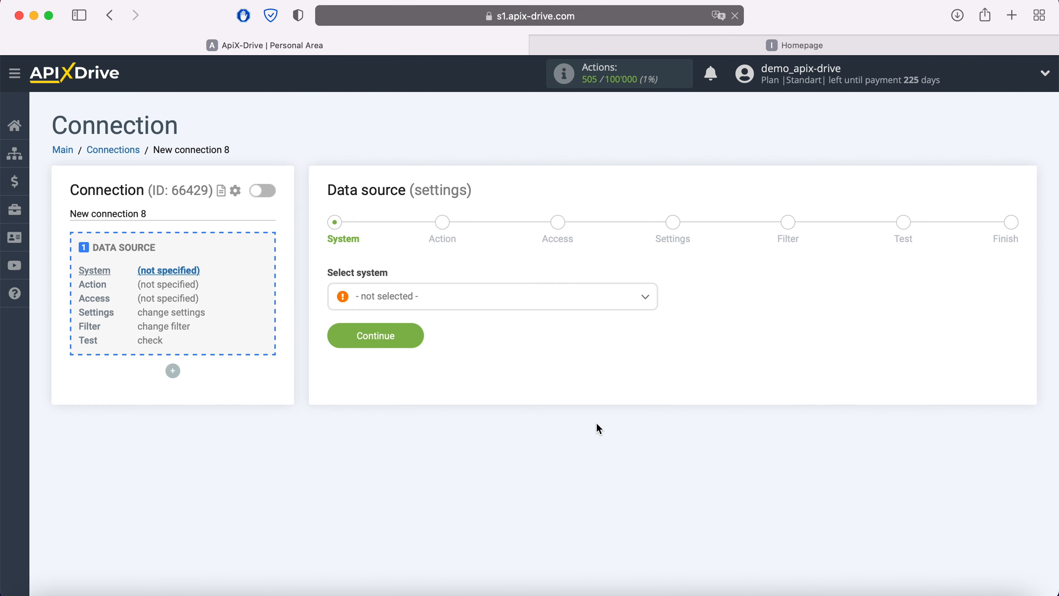
{"action": "left_click", "coordinate": [475, 301]}
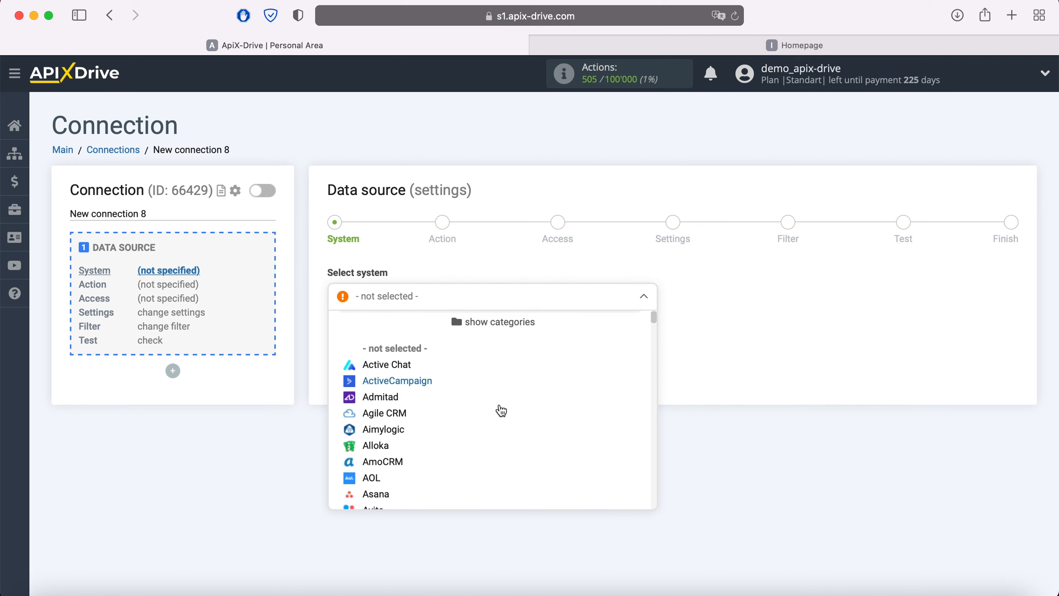
{"action": "scroll", "coordinate": [500, 410], "scroll_direction": "down", "scroll_amount": 20}
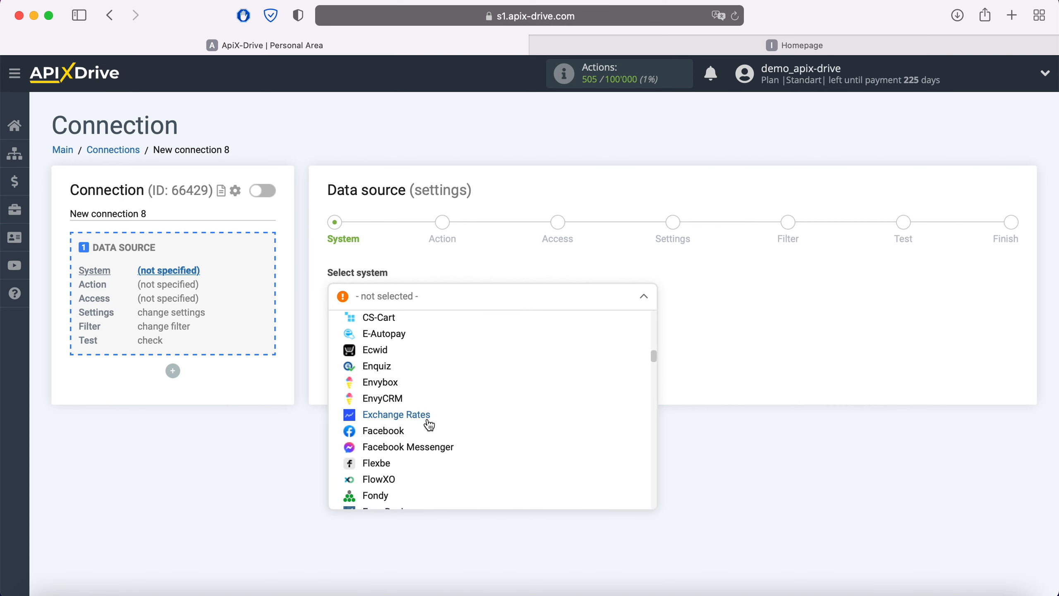
{"action": "left_click", "coordinate": [396, 431]}
{"action": "left_click", "coordinate": [411, 337]}
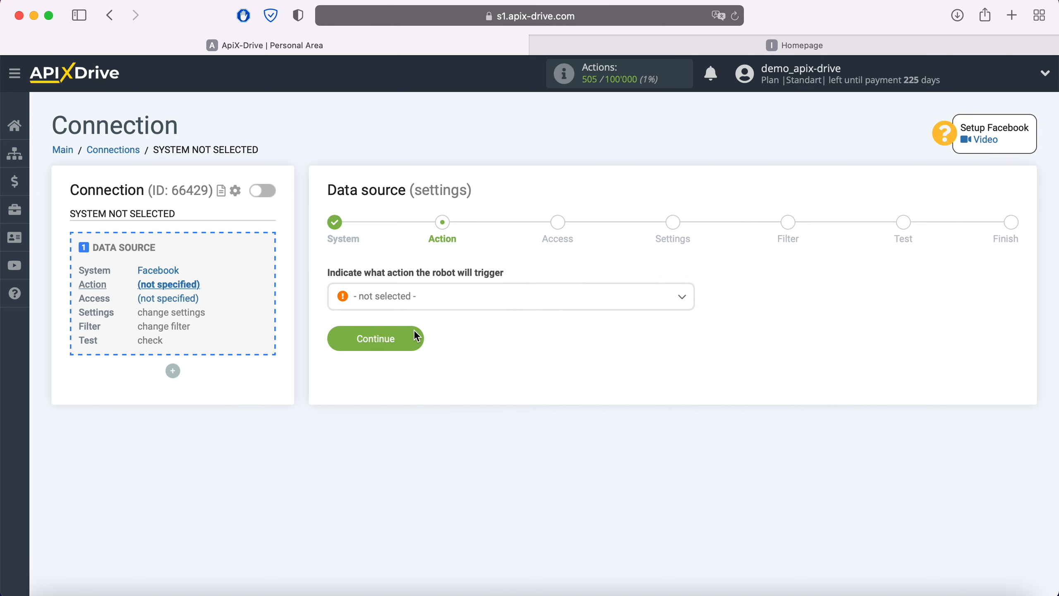
Set the data source action to Get Leads (new) and continue to the access settings.
{"action": "left_click", "coordinate": [455, 302]}
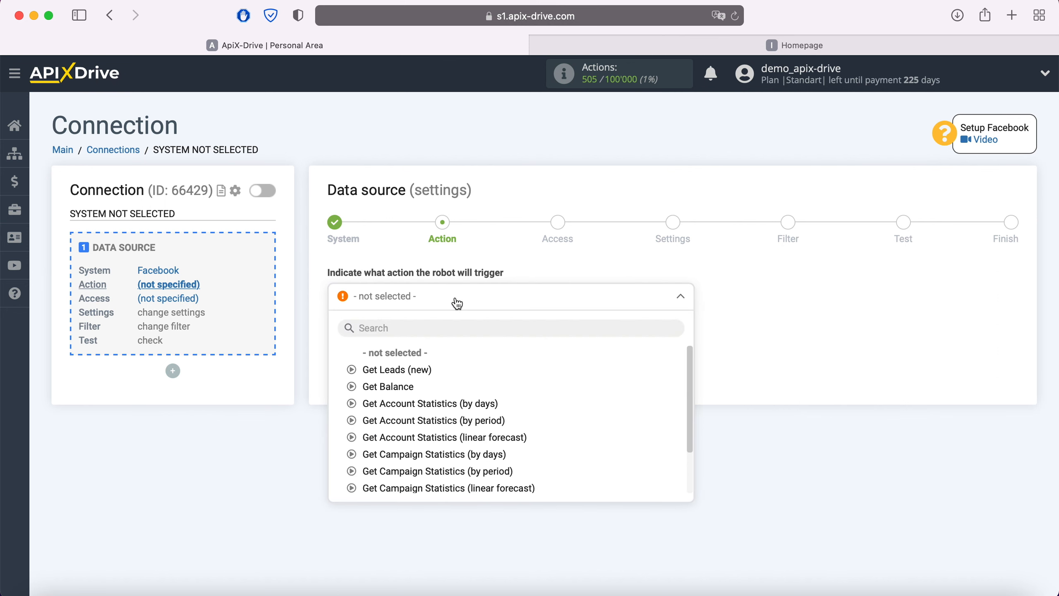
{"action": "left_click", "coordinate": [420, 369]}
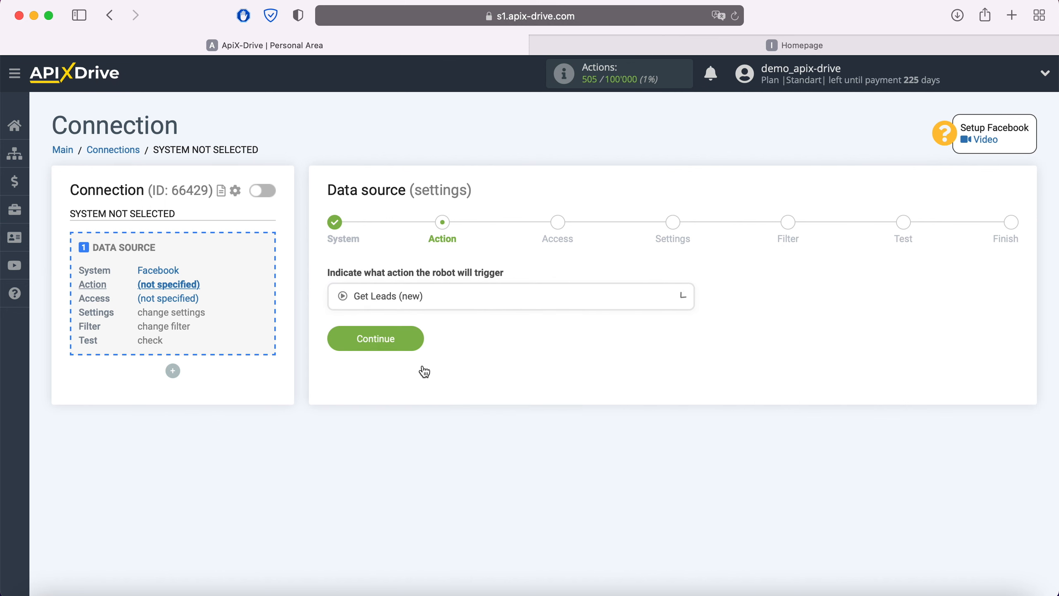
{"action": "left_click", "coordinate": [419, 339]}
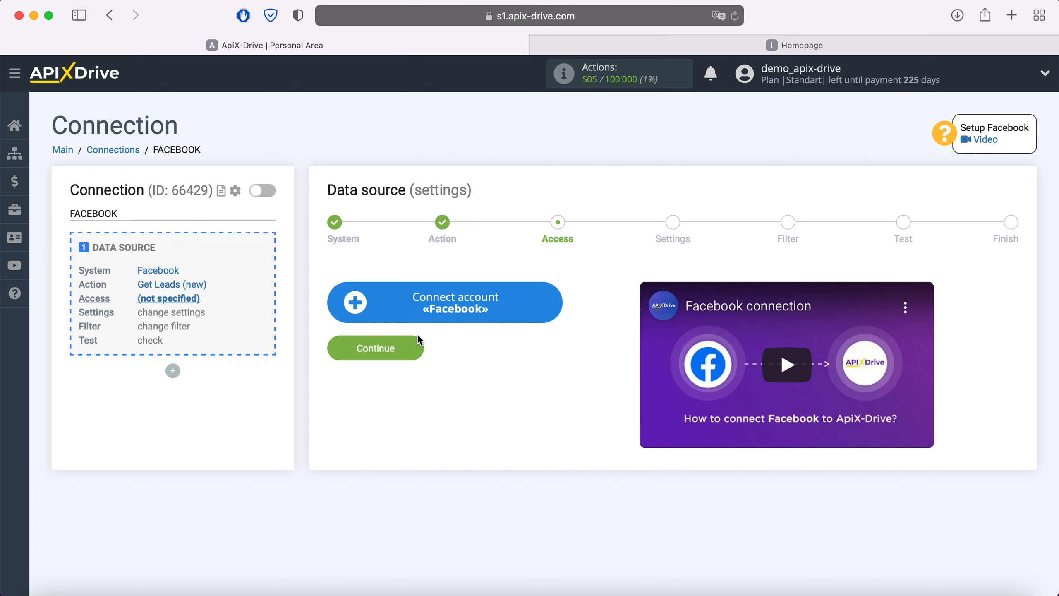
Start connecting a Facebook account and log in with the saved account e-mail and password.
{"action": "left_click", "coordinate": [558, 300]}
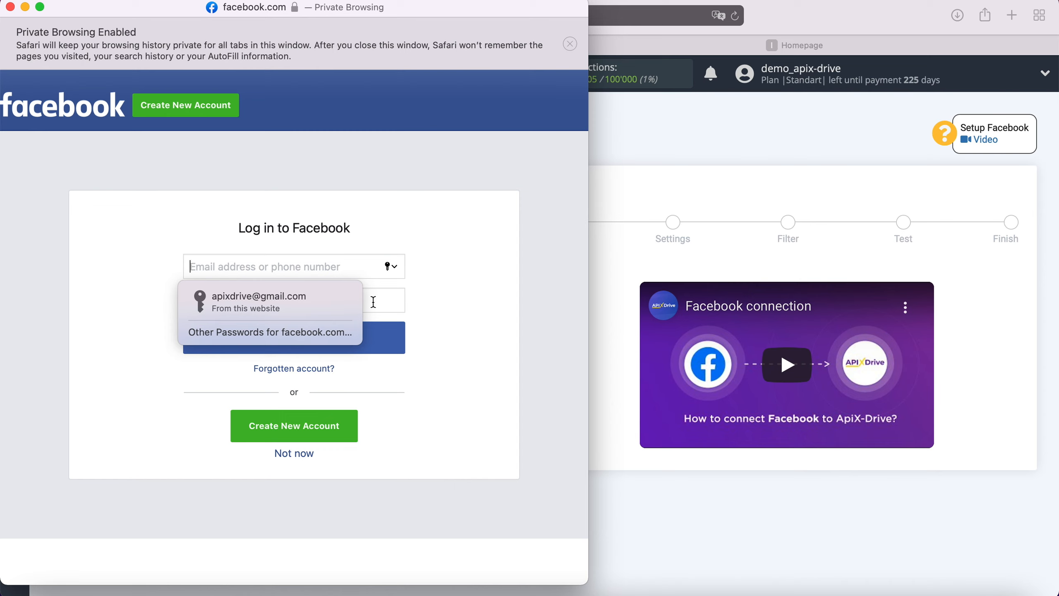
{"action": "left_click", "coordinate": [288, 302]}
{"action": "left_click", "coordinate": [317, 338]}
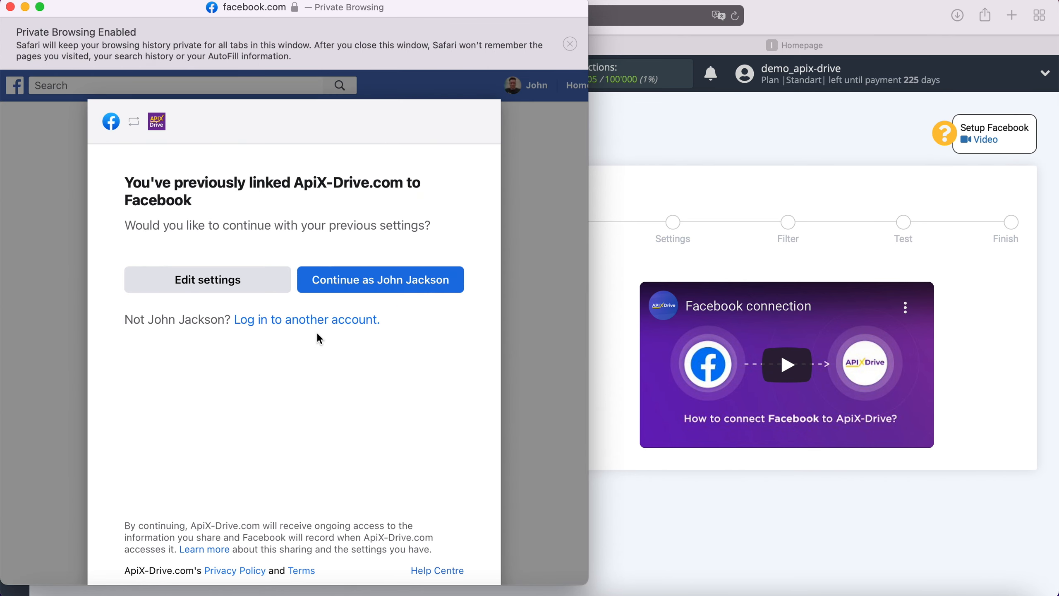
Link Facebook with all pages and all permissions allowed, and use the connected account as the data source login.
{"action": "left_click", "coordinate": [279, 279]}
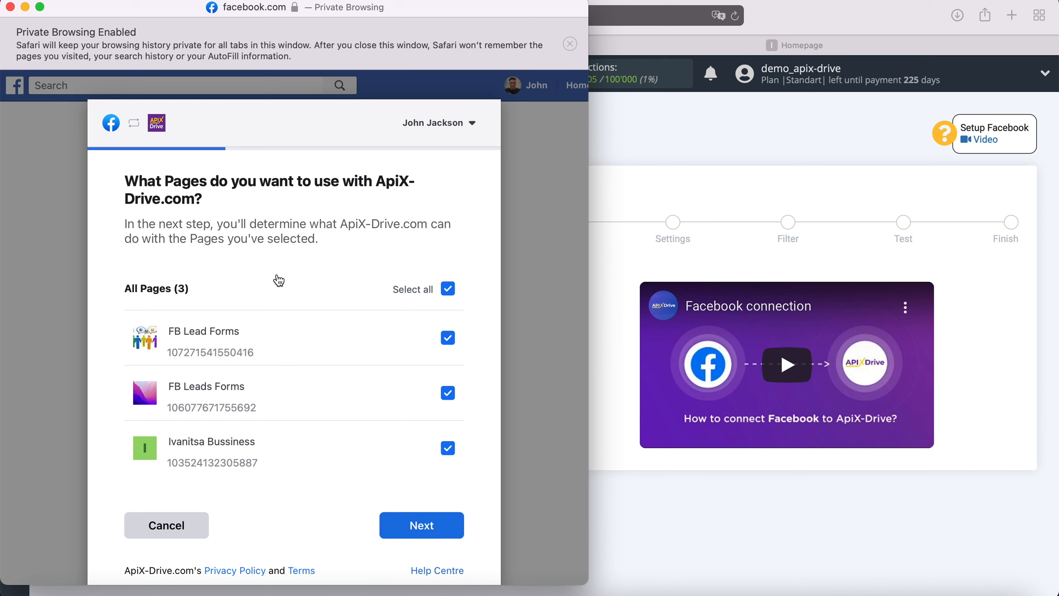
{"action": "left_click", "coordinate": [447, 524]}
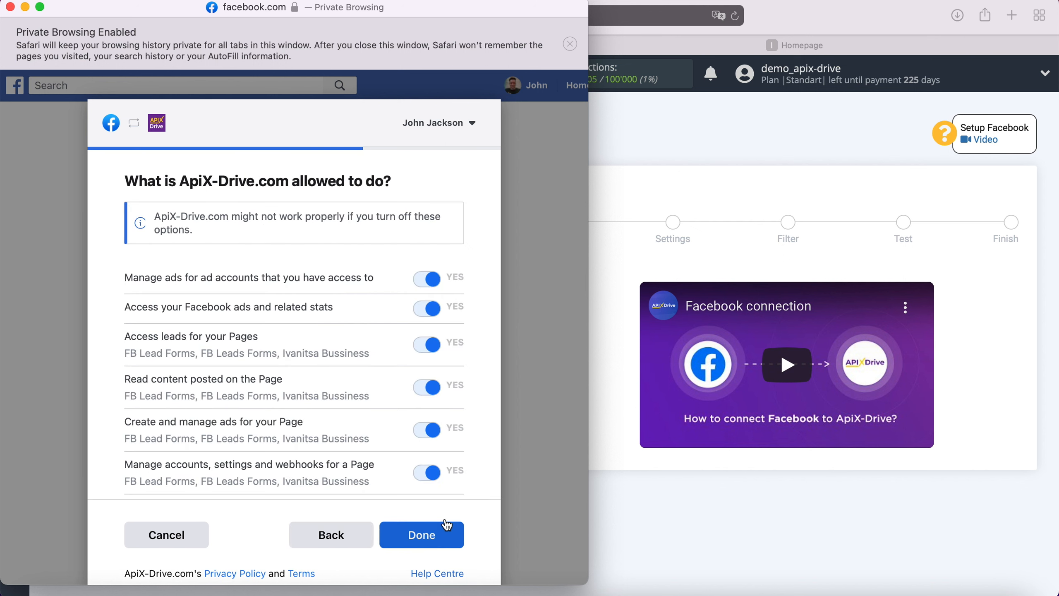
{"action": "left_click", "coordinate": [447, 531]}
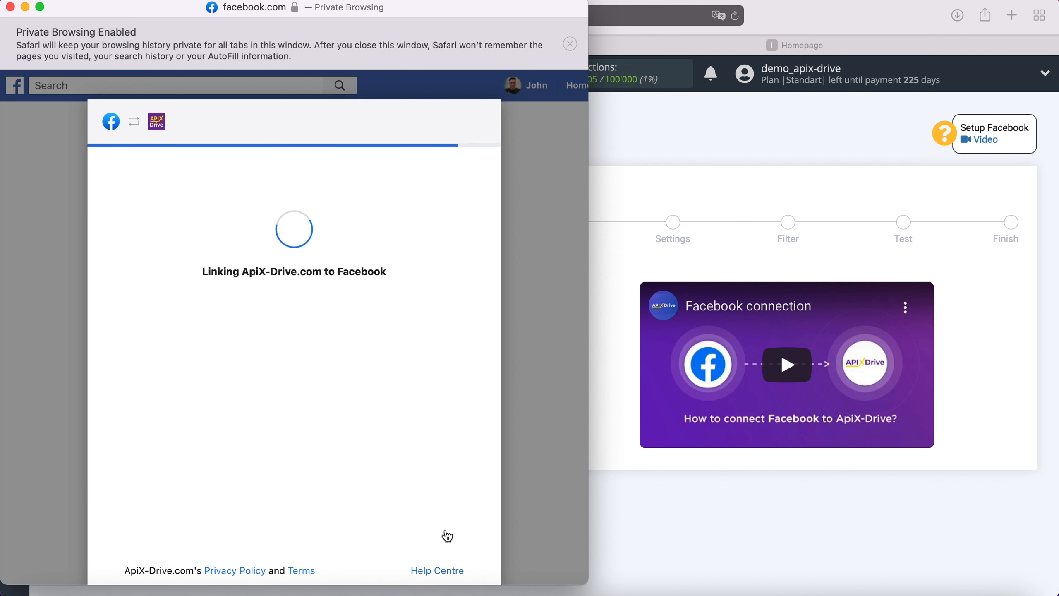
{"action": "left_click", "coordinate": [310, 307]}
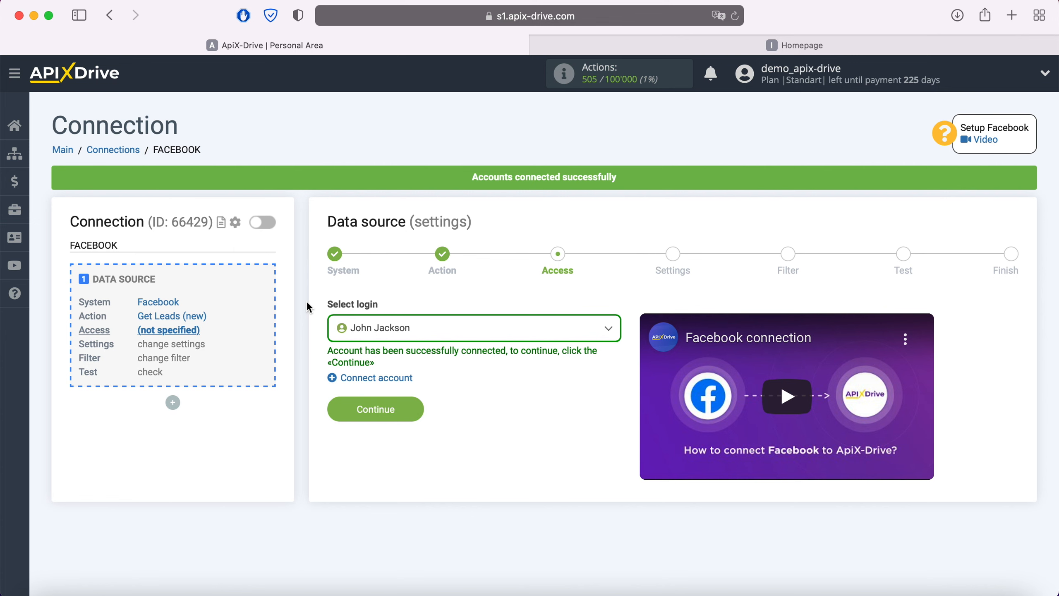
{"action": "left_click", "coordinate": [467, 332]}
{"action": "left_click", "coordinate": [413, 417]}
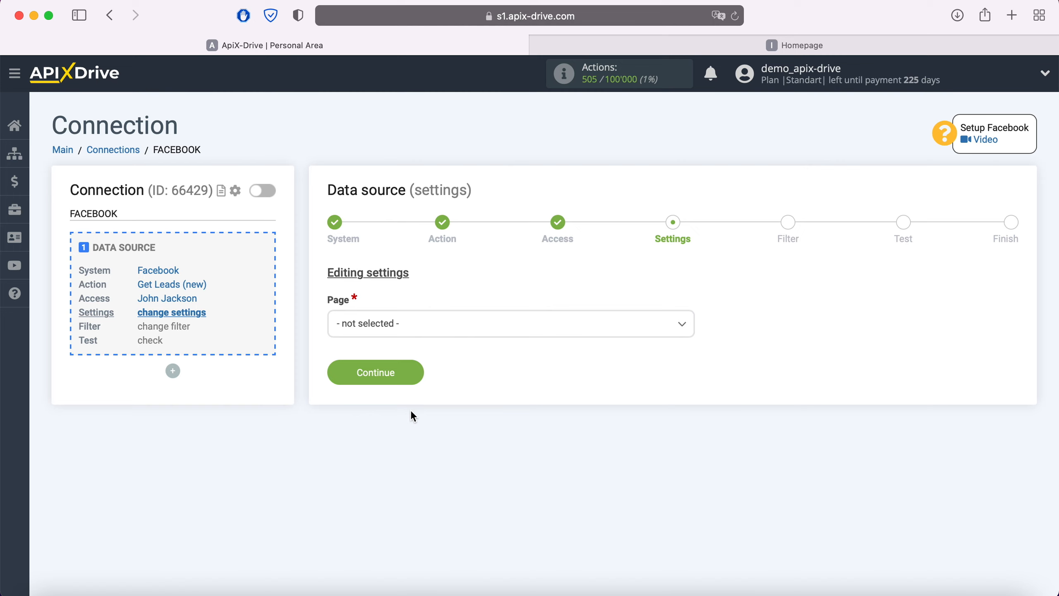
Set the page to FB Leads Forms, choose to select forms individually, and enable only FB Lead Form 20.05.2021.
{"action": "left_click", "coordinate": [432, 331]}
{"action": "left_click", "coordinate": [414, 416]}
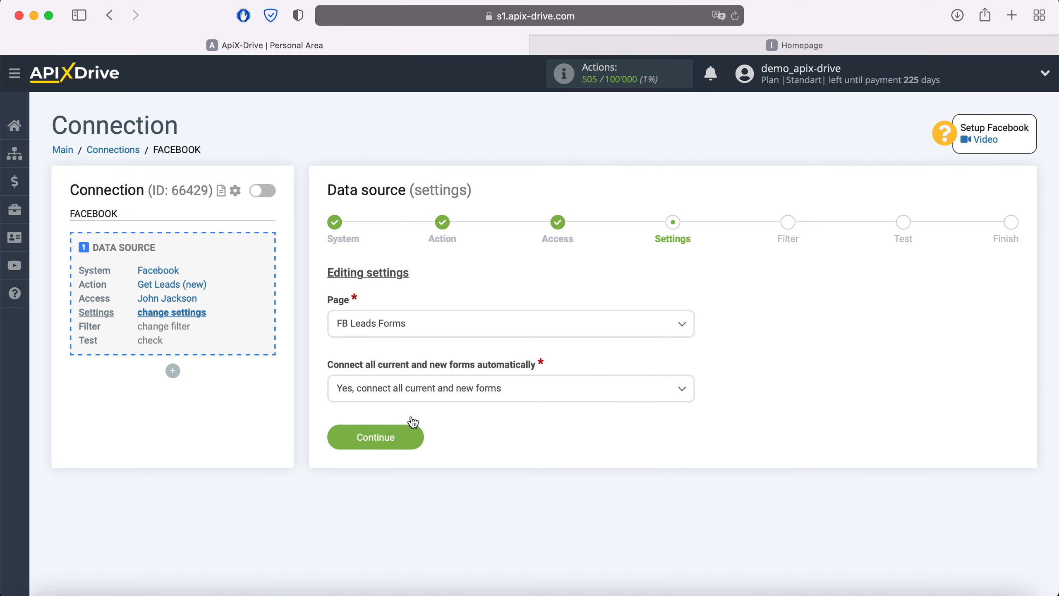
{"action": "left_click", "coordinate": [541, 393]}
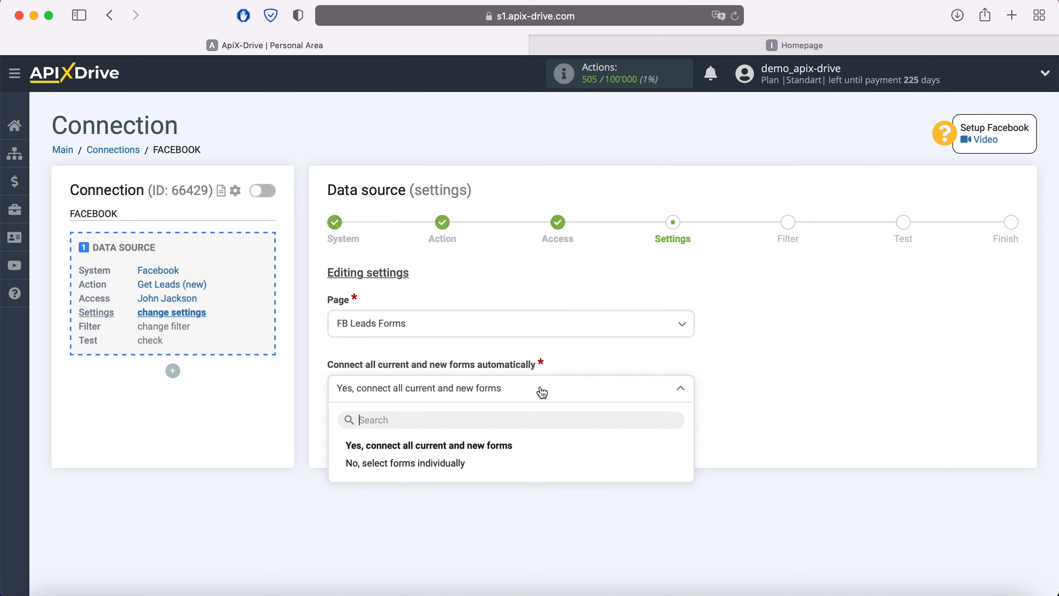
{"action": "left_click", "coordinate": [471, 465]}
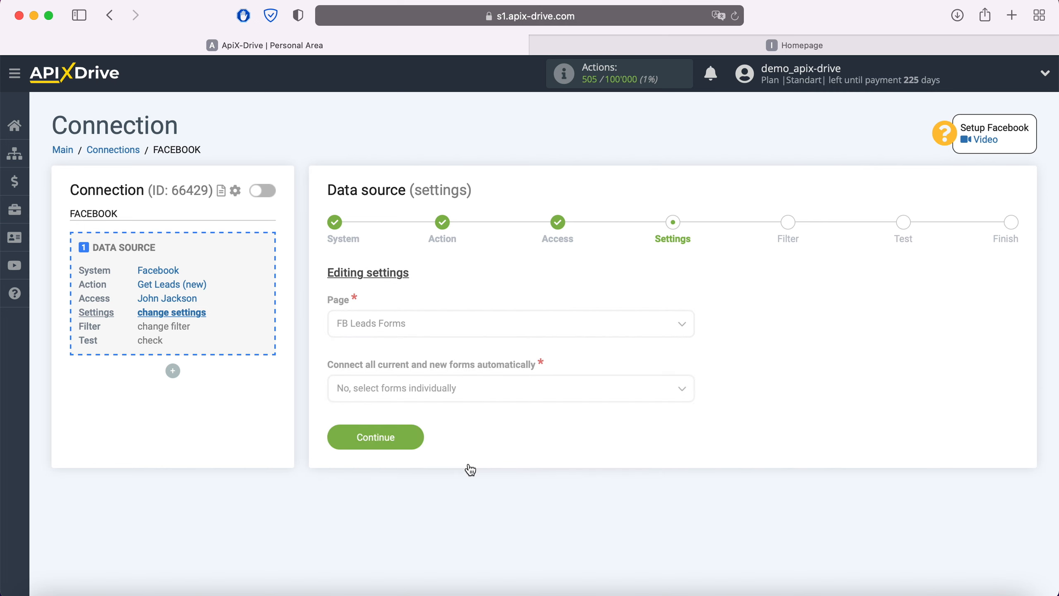
{"action": "left_click", "coordinate": [336, 445]}
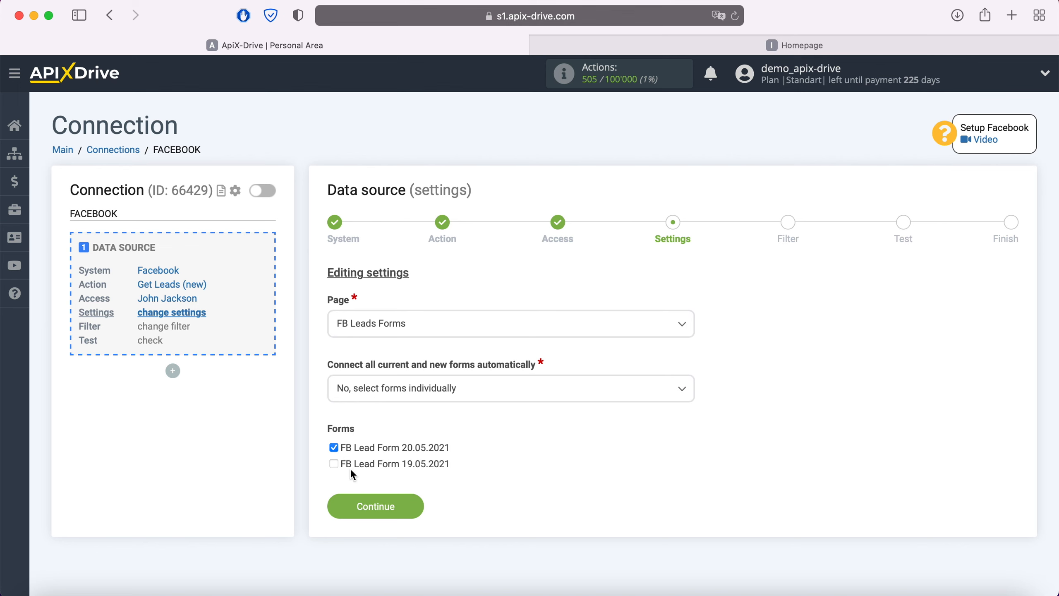
{"action": "left_click", "coordinate": [404, 505]}
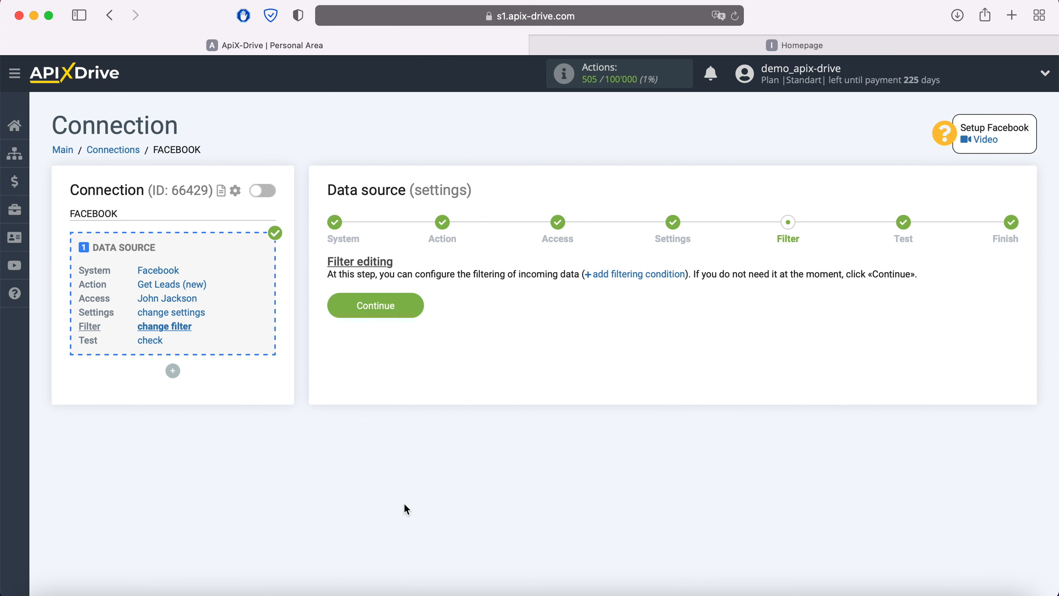
Finish the data source with no filter and the shown test data, and begin the data destination setup.
{"action": "left_click", "coordinate": [416, 305]}
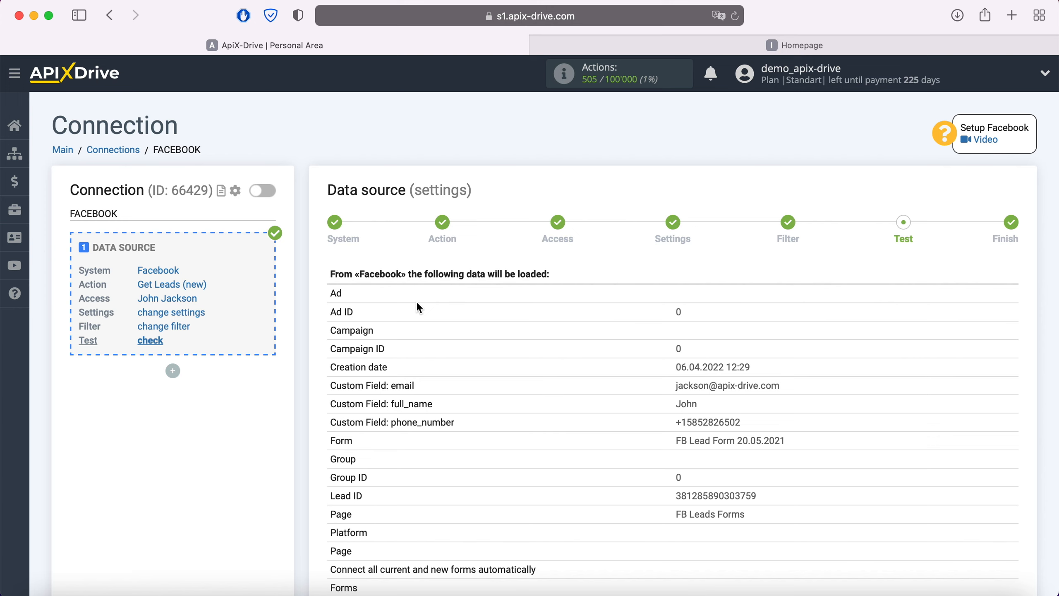
{"action": "scroll", "coordinate": [419, 307], "scroll_direction": "down", "scroll_amount": 3}
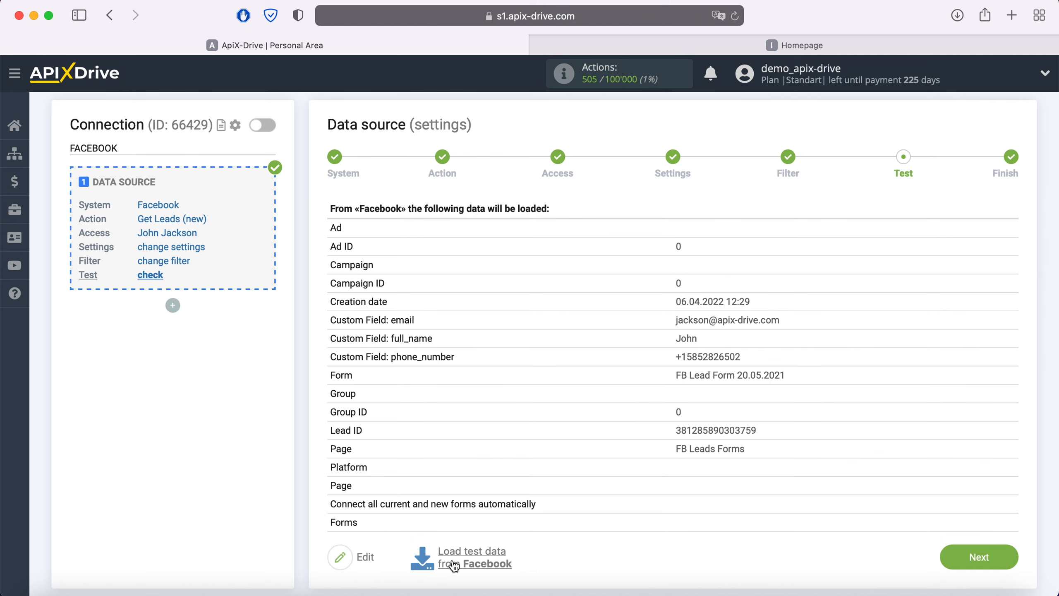
{"action": "left_click", "coordinate": [991, 559]}
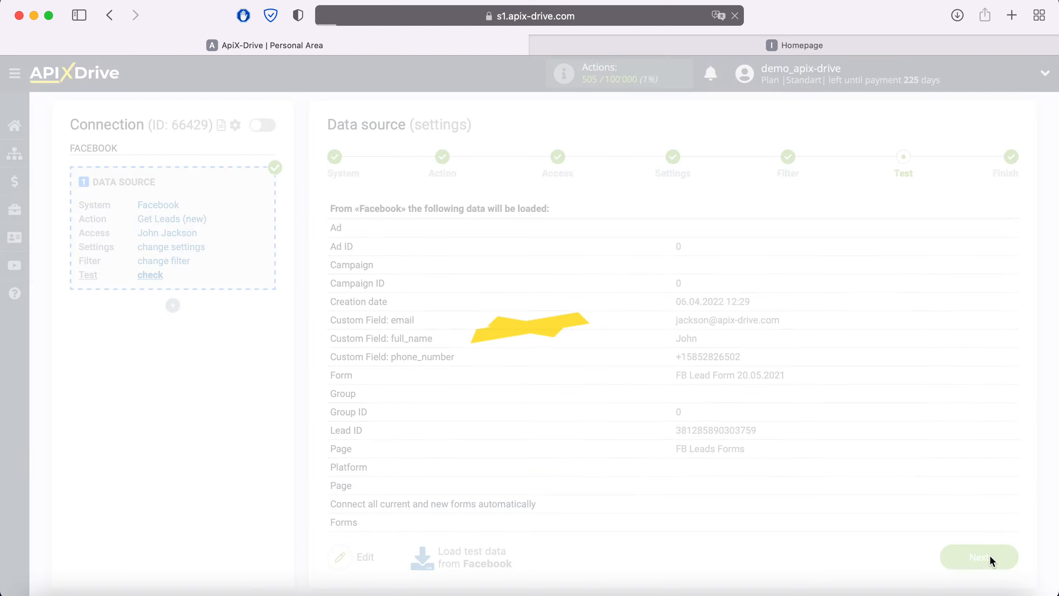
{"action": "left_click", "coordinate": [728, 439]}
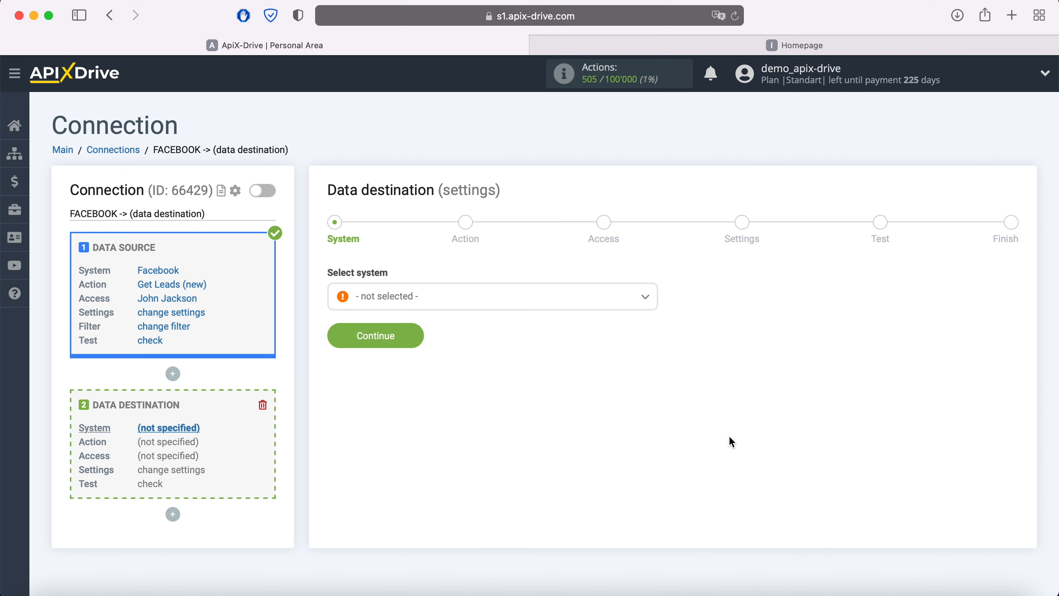
Set Infobip as the data destination system and continue to its action settings.
{"action": "left_click", "coordinate": [520, 298]}
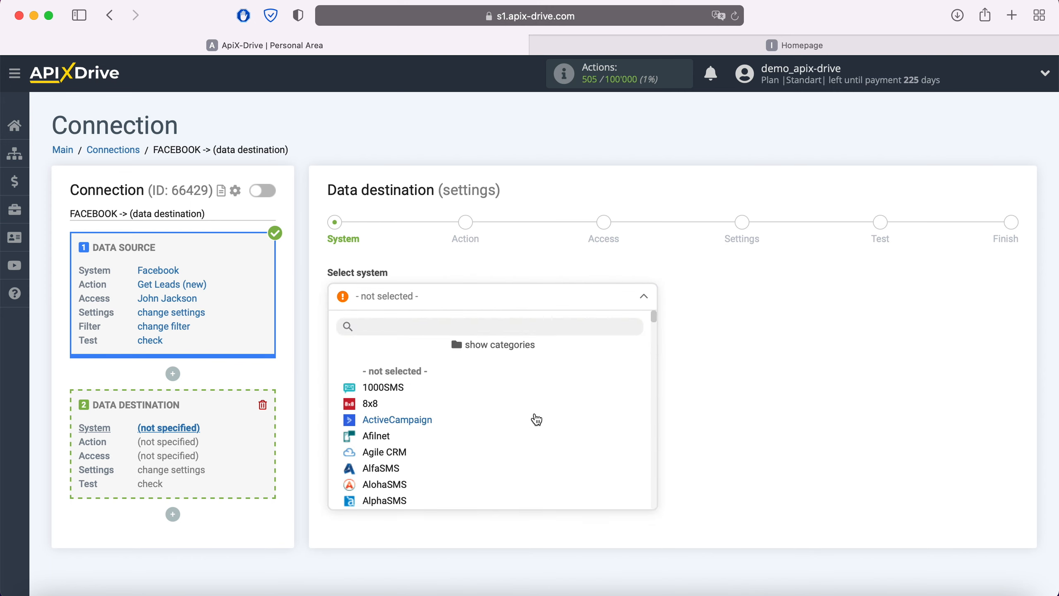
{"action": "scroll", "coordinate": [538, 419], "scroll_direction": "down", "scroll_amount": 10}
{"action": "scroll", "coordinate": [537, 419], "scroll_direction": "down", "scroll_amount": 15}
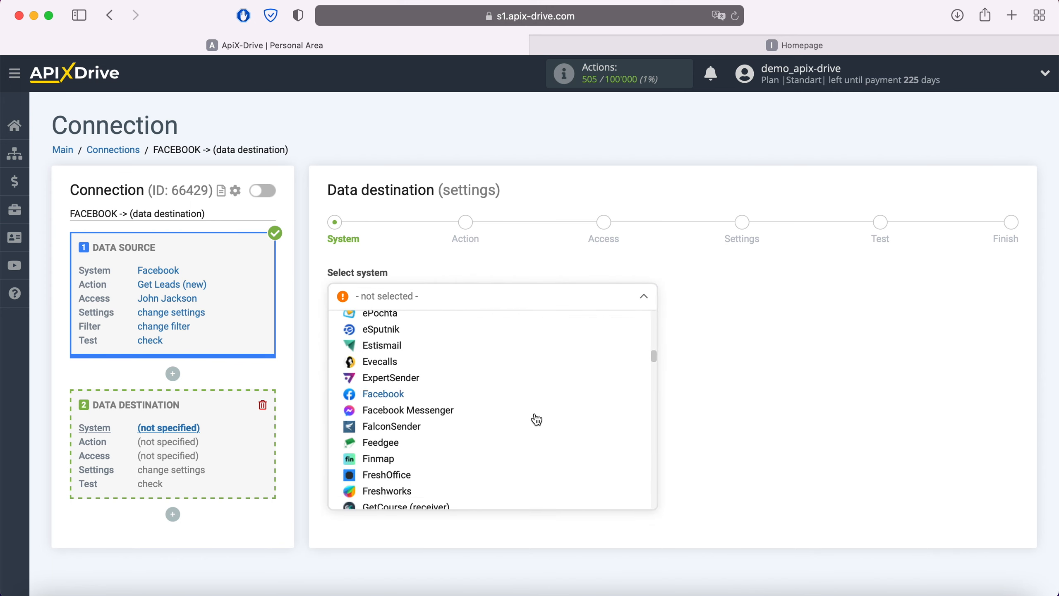
{"action": "left_click", "coordinate": [388, 430]}
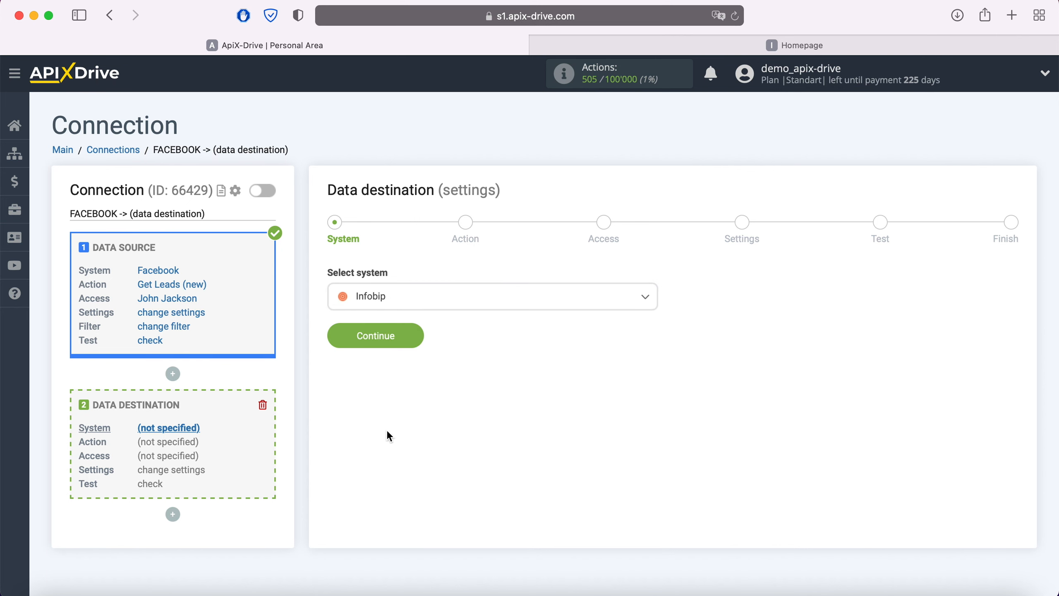
{"action": "left_click", "coordinate": [415, 342]}
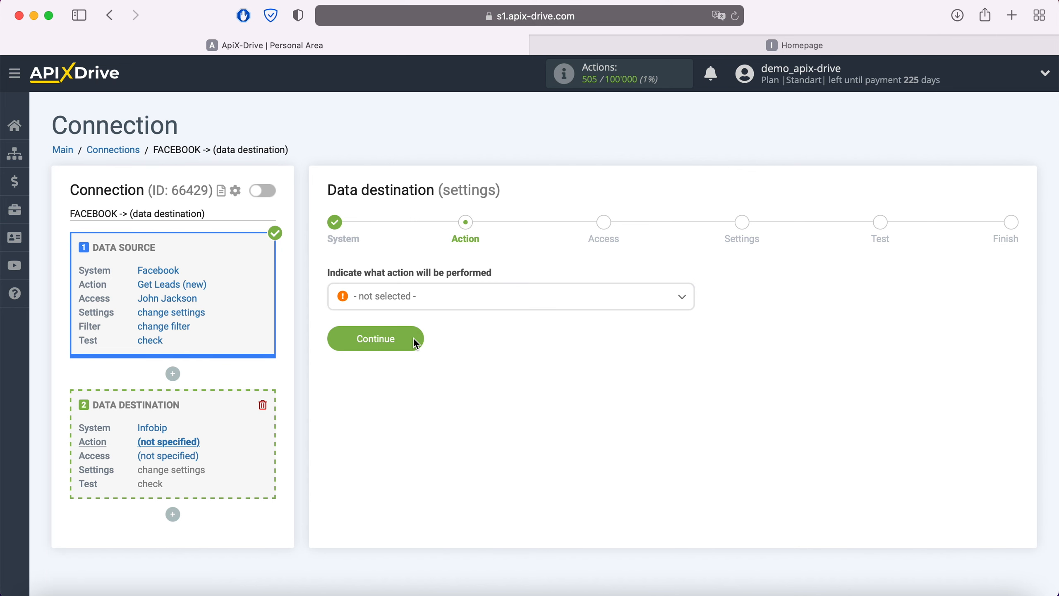
Set the data destination action to Send SMS and continue to the access settings.
{"action": "left_click", "coordinate": [433, 308]}
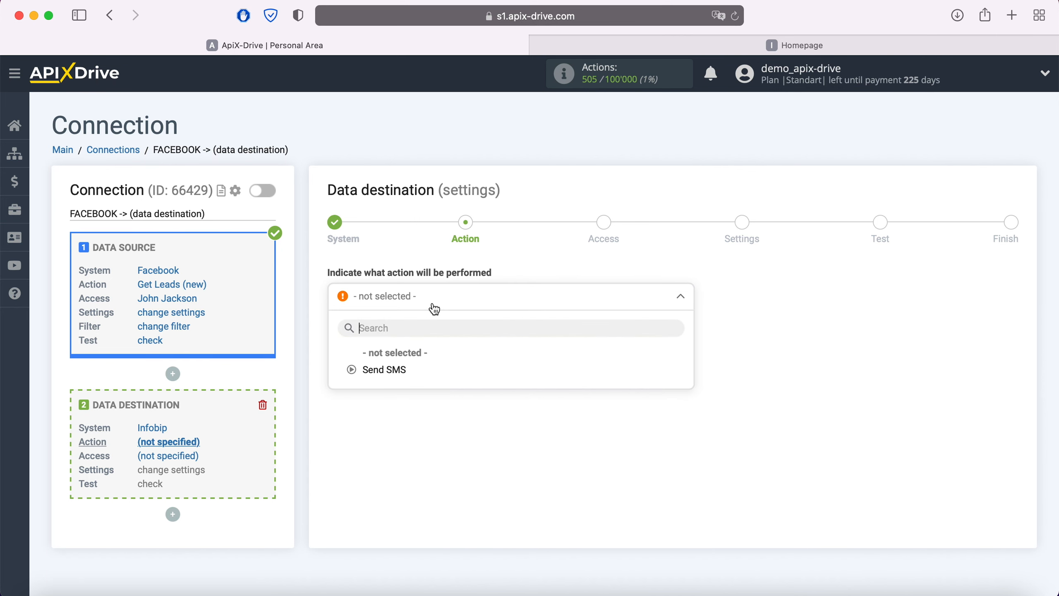
{"action": "left_click", "coordinate": [403, 370]}
{"action": "left_click", "coordinate": [413, 344]}
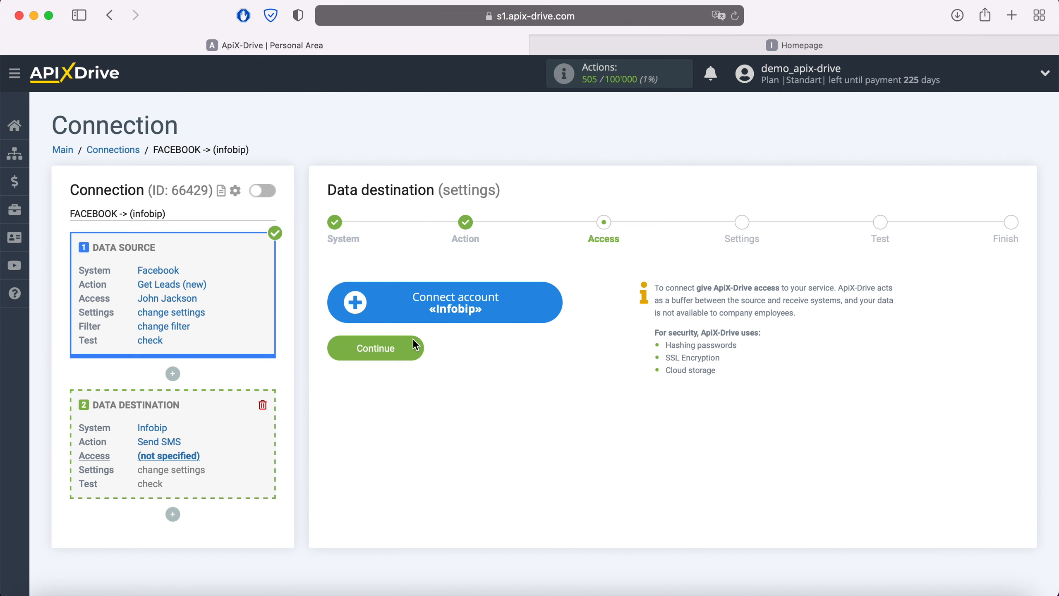
Start connecting an Infobip account and copy the API Base URL from the Infobip portal into the Base URL field.
{"action": "left_click", "coordinate": [554, 312]}
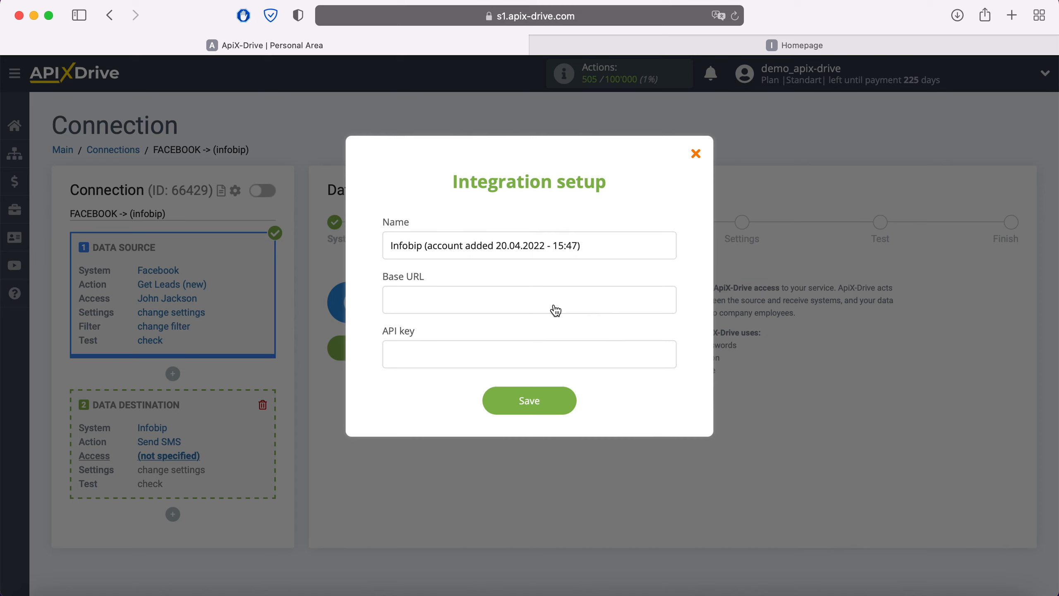
{"action": "left_click", "coordinate": [771, 47]}
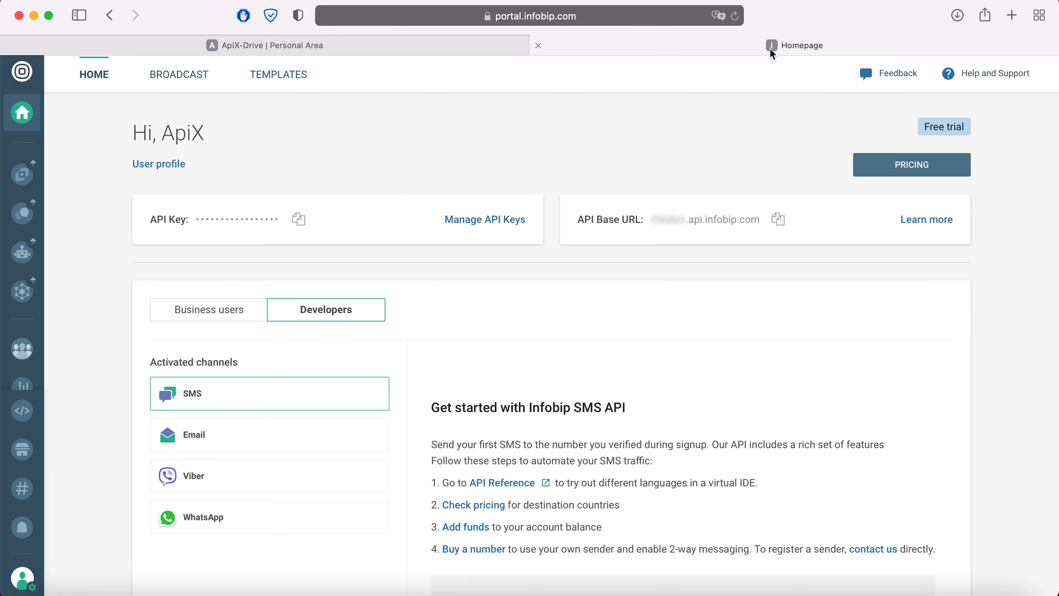
{"action": "left_click", "coordinate": [779, 219]}
{"action": "left_click", "coordinate": [281, 45]}
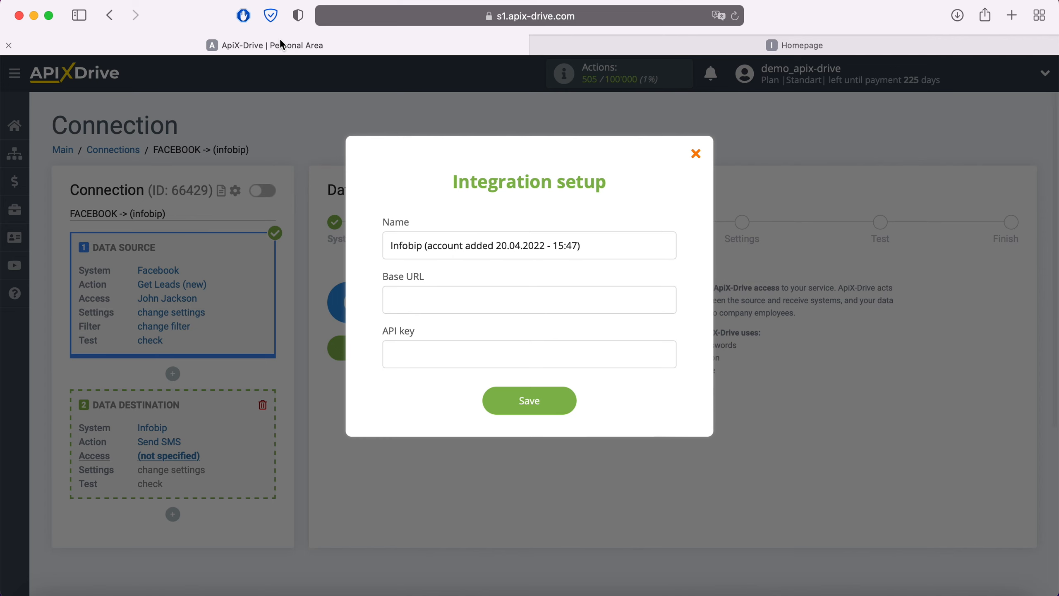
{"action": "right_click", "coordinate": [403, 306]}
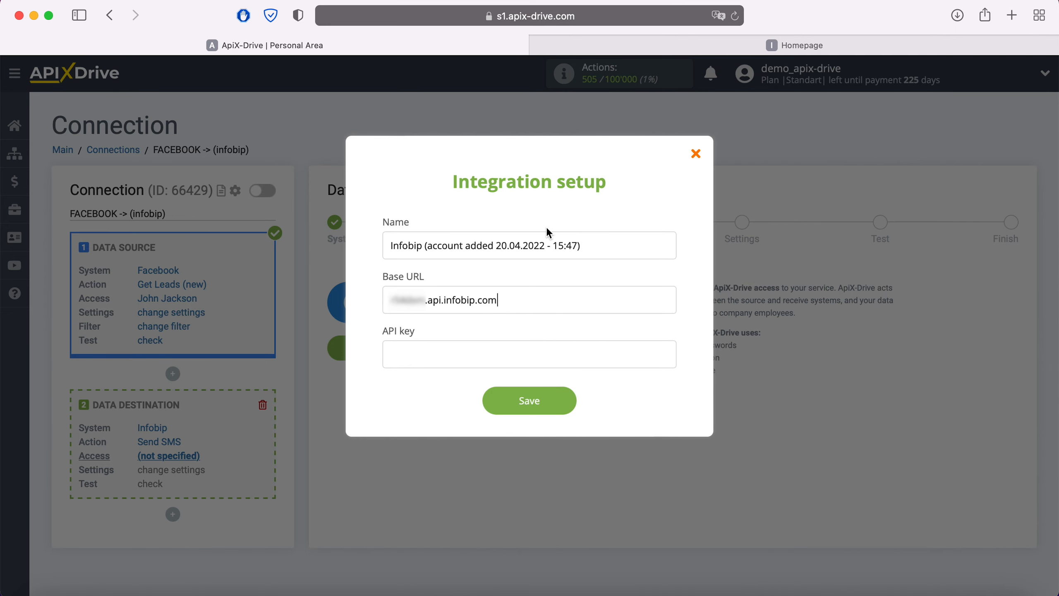
Copy the API key from the Infobip portal into the API key field and save the Infobip account connection.
{"action": "left_click", "coordinate": [709, 45]}
{"action": "left_click", "coordinate": [298, 220]}
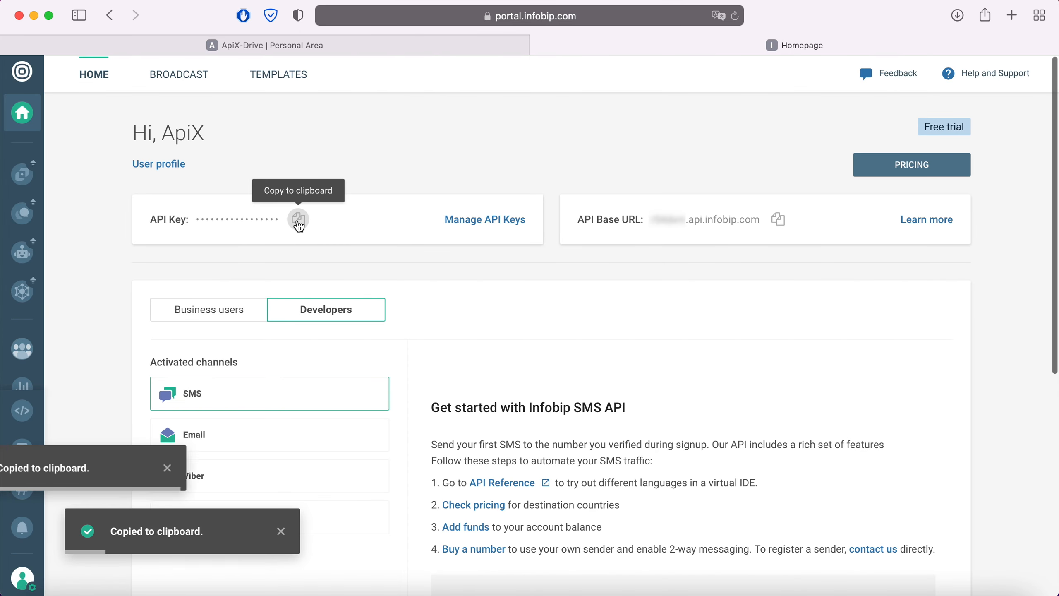
{"action": "left_click", "coordinate": [294, 45]}
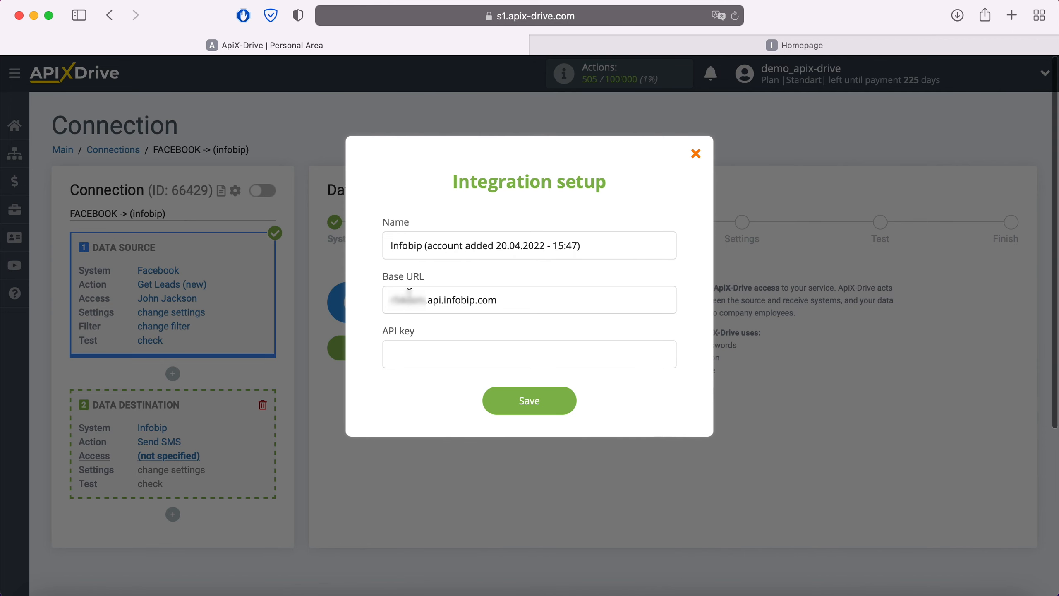
{"action": "right_click", "coordinate": [411, 358]}
{"action": "left_click", "coordinate": [454, 399]}
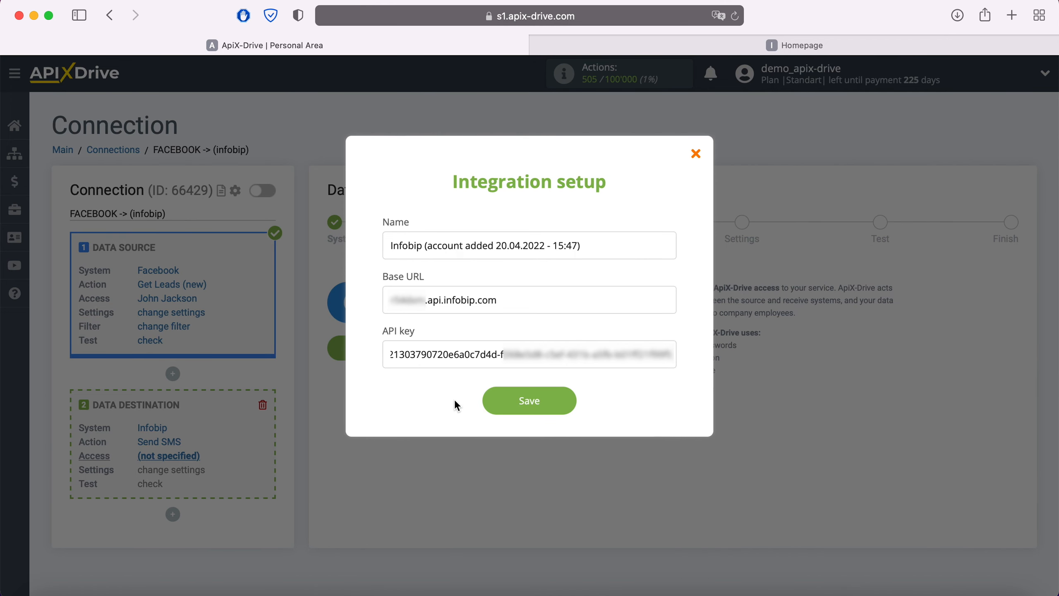
{"action": "left_click", "coordinate": [551, 403]}
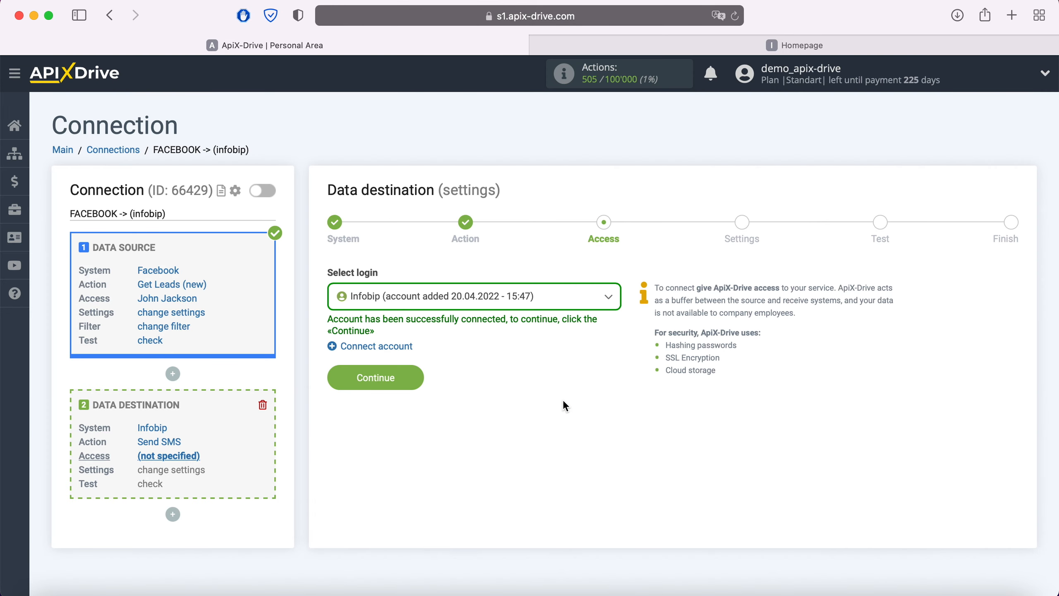
Select the newly connected Infobip account as the login and continue to the destination's field settings.
{"action": "left_click", "coordinate": [560, 305]}
{"action": "left_click", "coordinate": [535, 392]}
{"action": "left_click", "coordinate": [414, 375]}
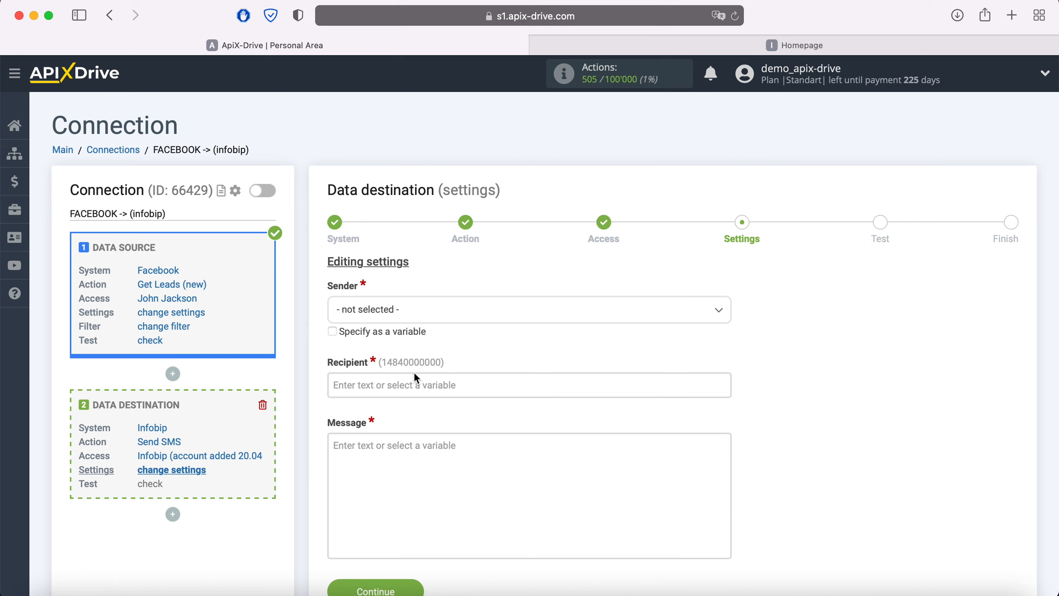
Set the sender to DemoCompany and the recipient to the Facebook "Custom Field: phone_number" variable.
{"action": "left_click", "coordinate": [438, 318]}
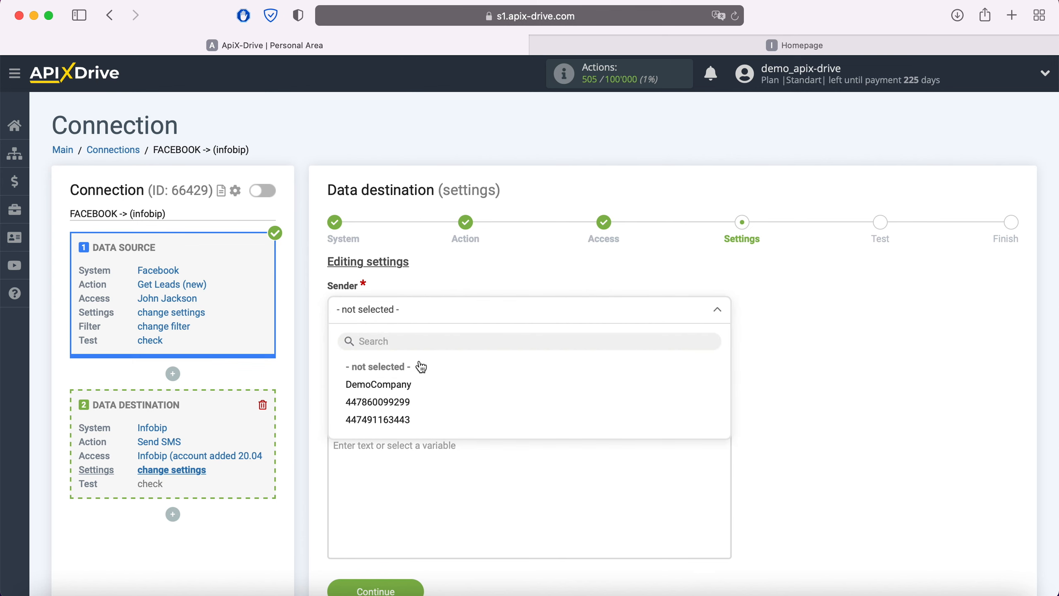
{"action": "left_click", "coordinate": [406, 384]}
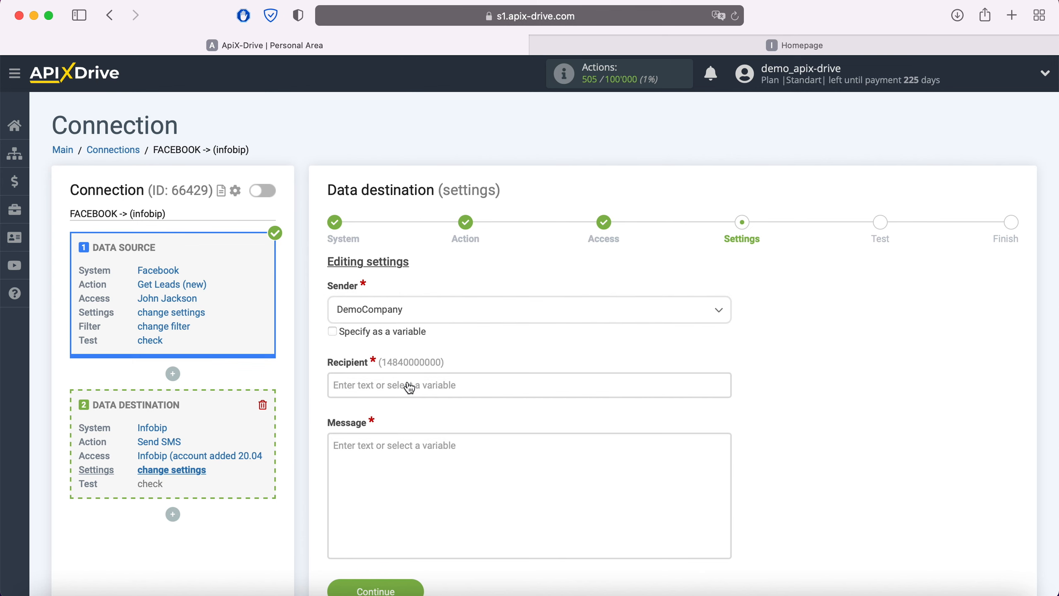
{"action": "left_click", "coordinate": [407, 385]}
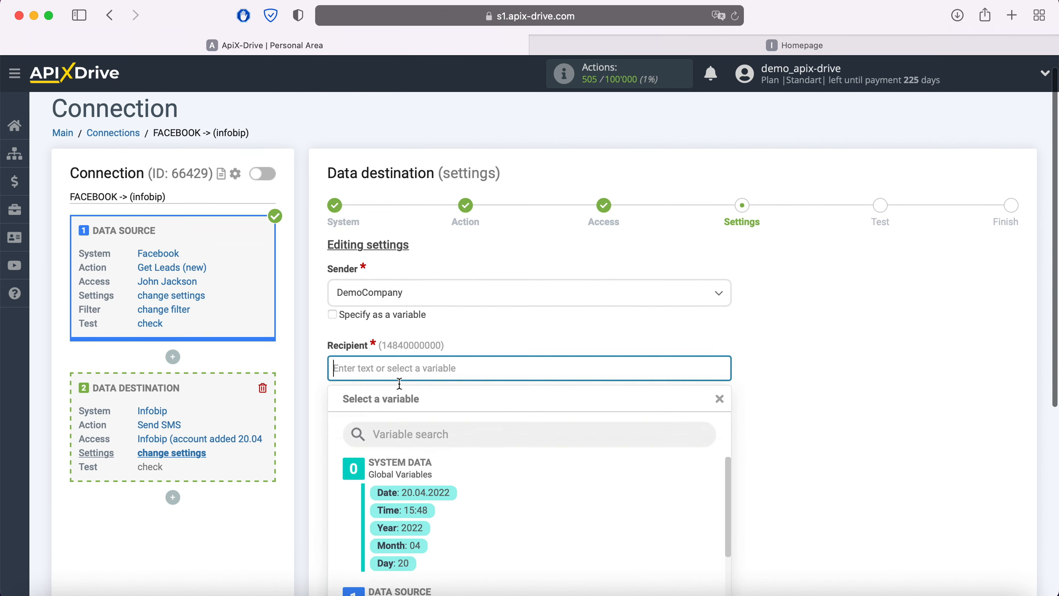
{"action": "scroll", "coordinate": [540, 358], "scroll_direction": "down", "scroll_amount": 5}
{"action": "scroll", "coordinate": [541, 355], "scroll_direction": "down", "scroll_amount": 3}
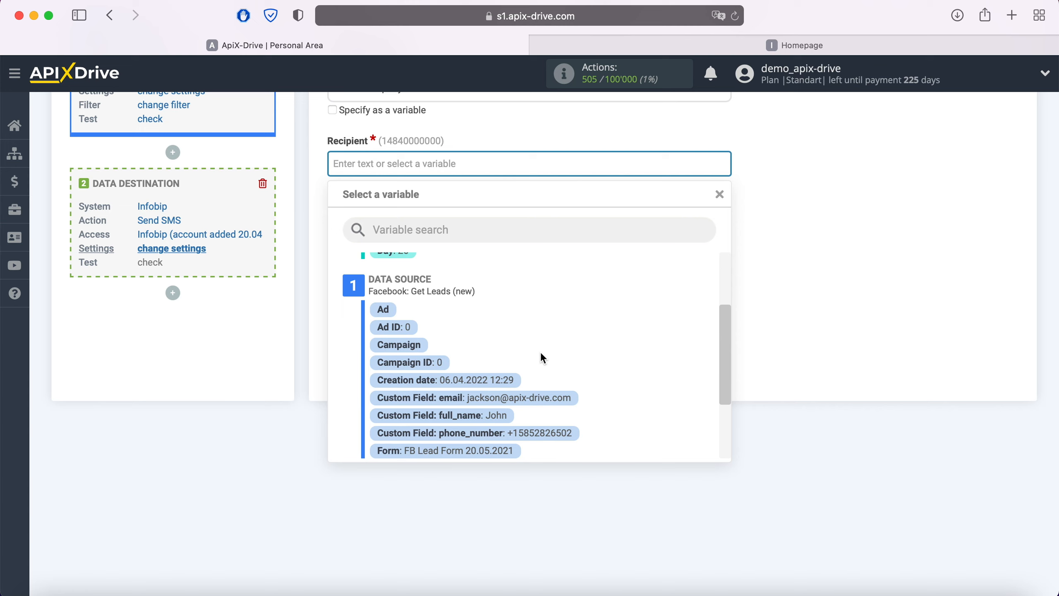
{"action": "left_click", "coordinate": [546, 435]}
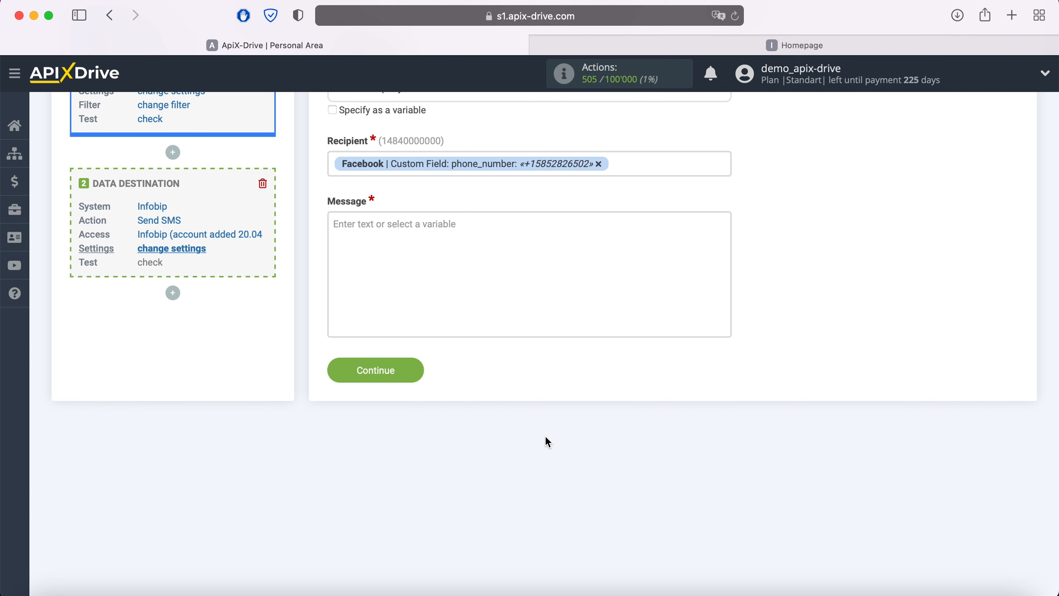
Start the SMS message with "Hi, " followed by the Facebook "Custom Field: full_name" variable.
{"action": "left_click", "coordinate": [401, 238]}
{"action": "scroll", "coordinate": [576, 386], "scroll_direction": "down", "scroll_amount": 3}
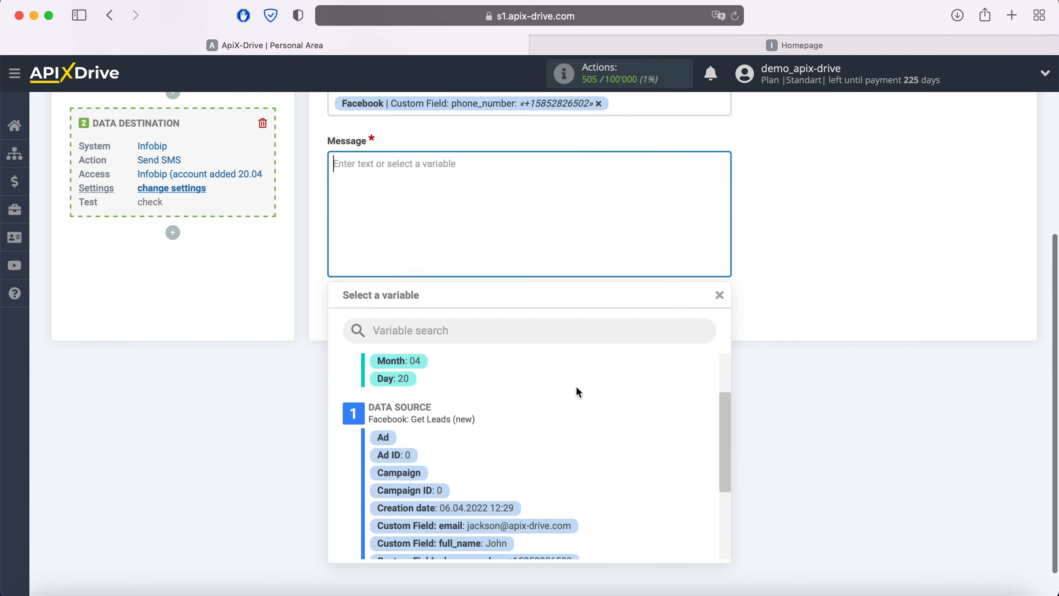
{"action": "left_click", "coordinate": [497, 508]}
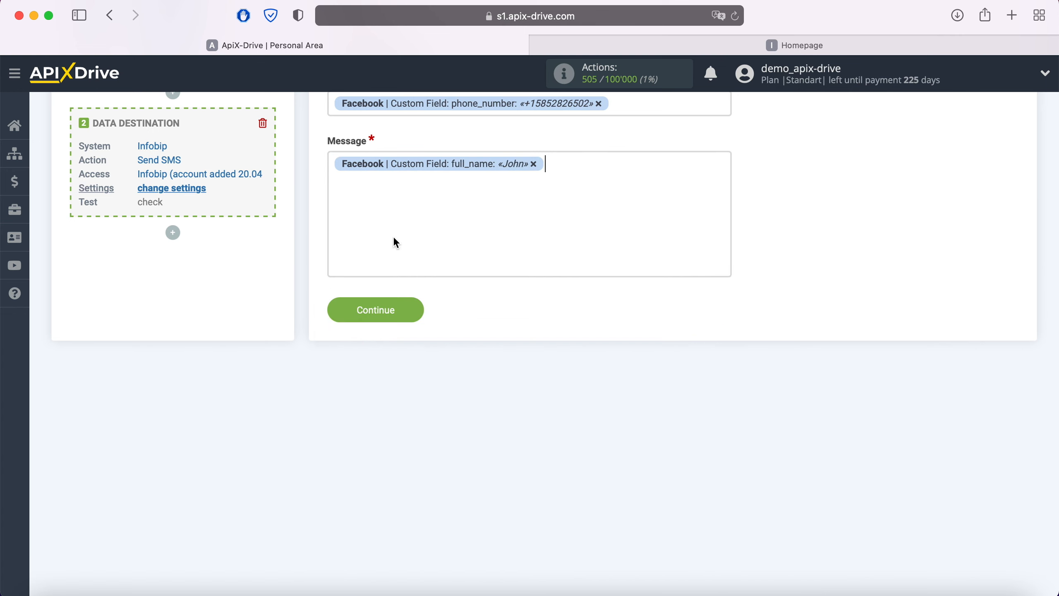
{"action": "left_click", "coordinate": [392, 241]}
{"action": "type", "text": "Hi, "}
{"action": "type", "text": "!"}
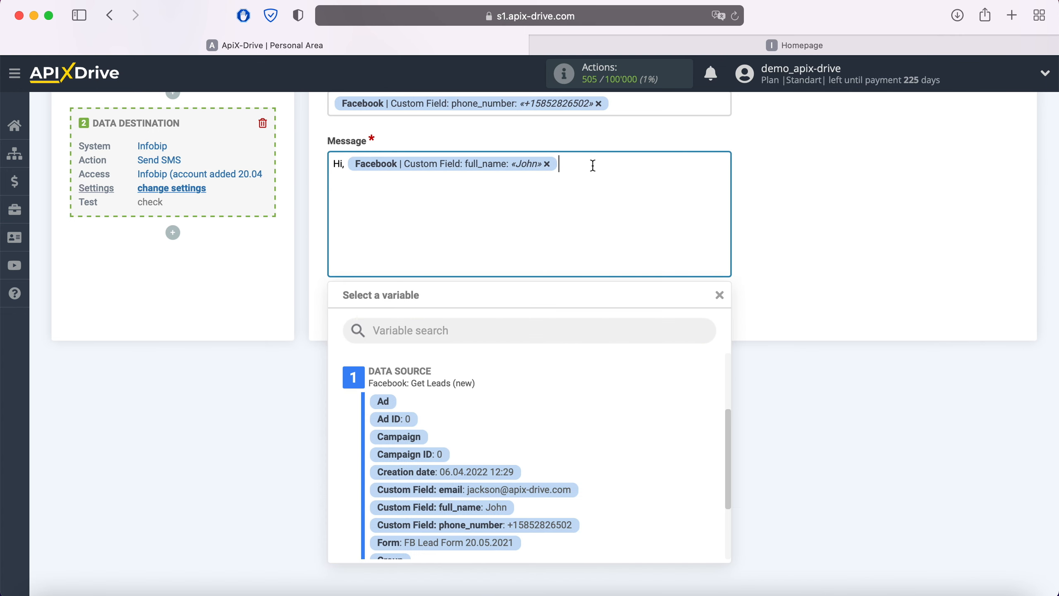
Add "! Thank you for your interest in our product. We will contact you shortly!" after the name variable and continue to the test.
{"action": "right_click", "coordinate": [588, 161]}
{"action": "left_click", "coordinate": [617, 202]}
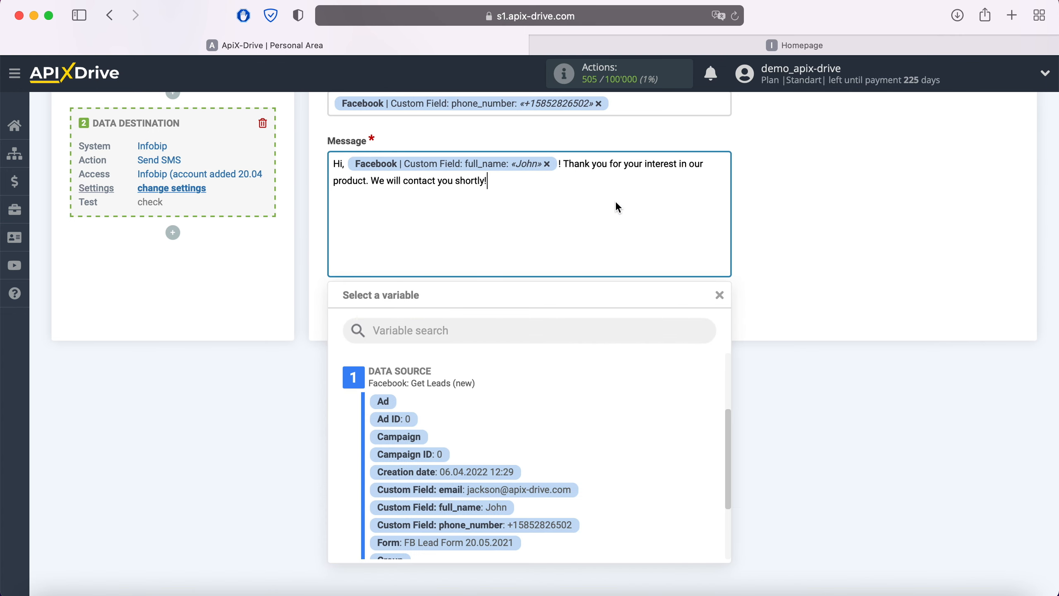
{"action": "left_click", "coordinate": [798, 241]}
{"action": "scroll", "coordinate": [800, 244], "scroll_direction": "up", "scroll_amount": 3}
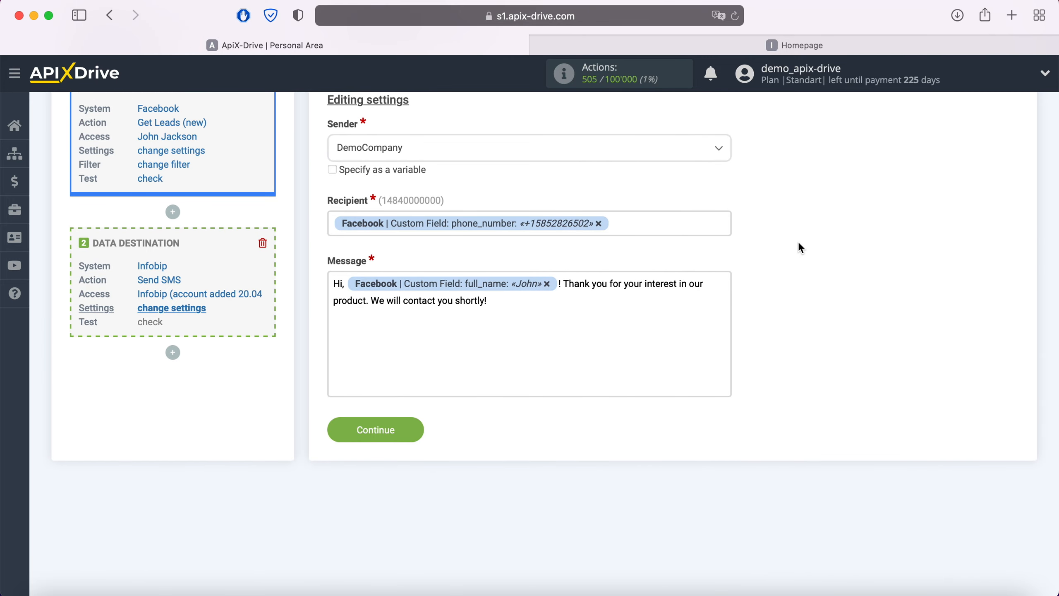
{"action": "left_click", "coordinate": [402, 430]}
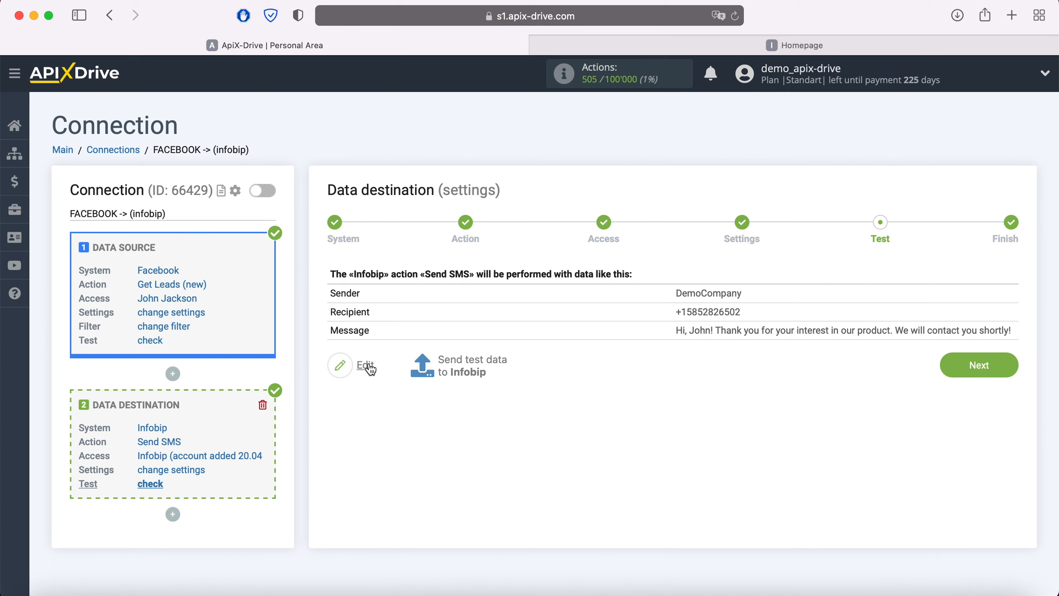
Send the test data to Infobip and check the sent SMS in the Infobip portal's message logs.
{"action": "left_click", "coordinate": [473, 365]}
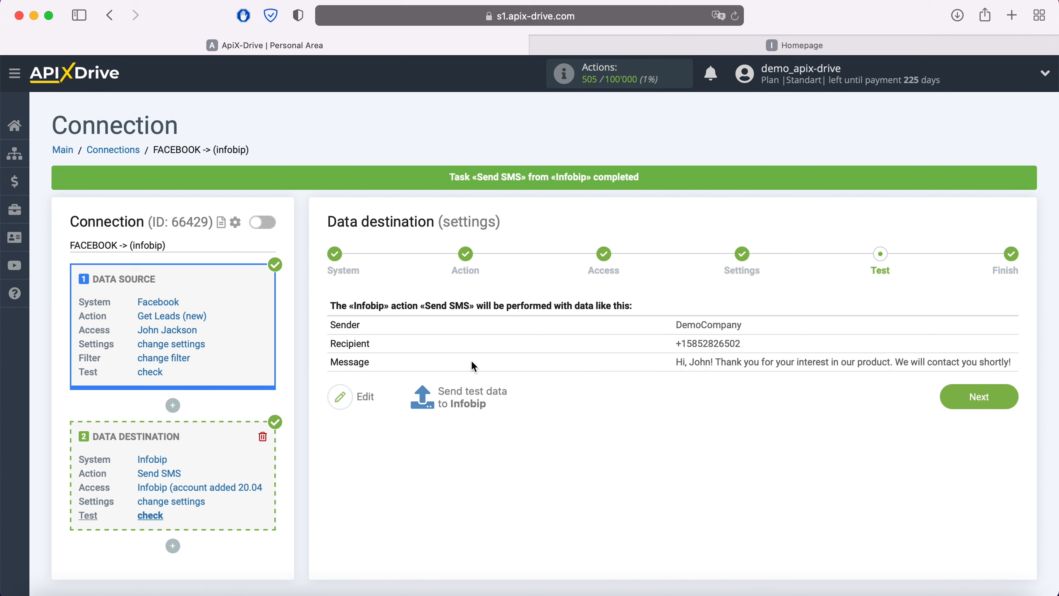
{"action": "left_click", "coordinate": [777, 45]}
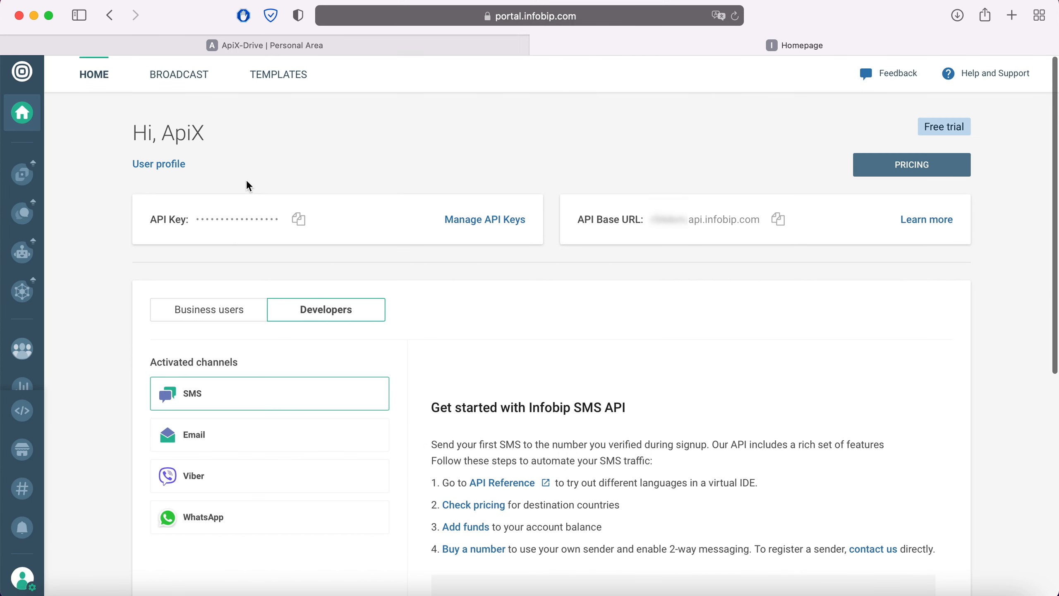
{"action": "left_click", "coordinate": [25, 388]}
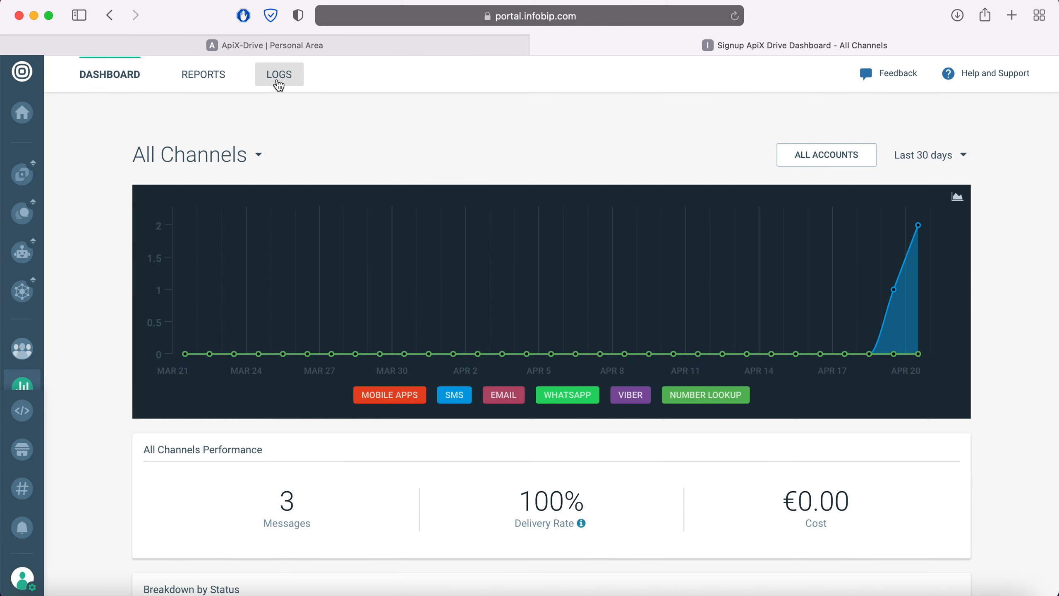
{"action": "left_click", "coordinate": [281, 78]}
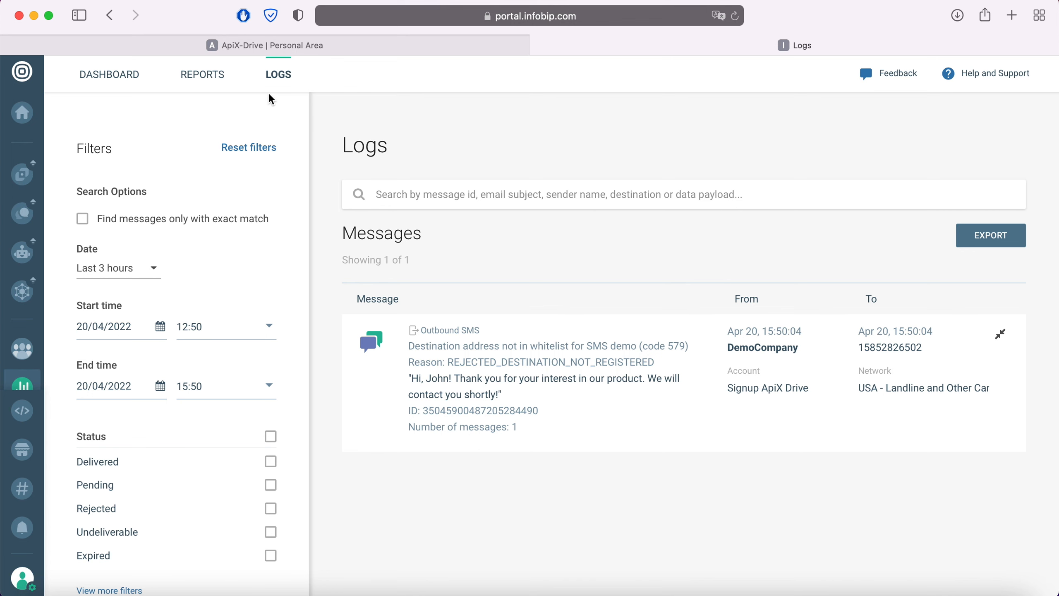
Return to ApiX-Drive, finish the data destination setup and enable automatic updates for the connection.
{"action": "left_click", "coordinate": [236, 45]}
{"action": "left_click", "coordinate": [1005, 395]}
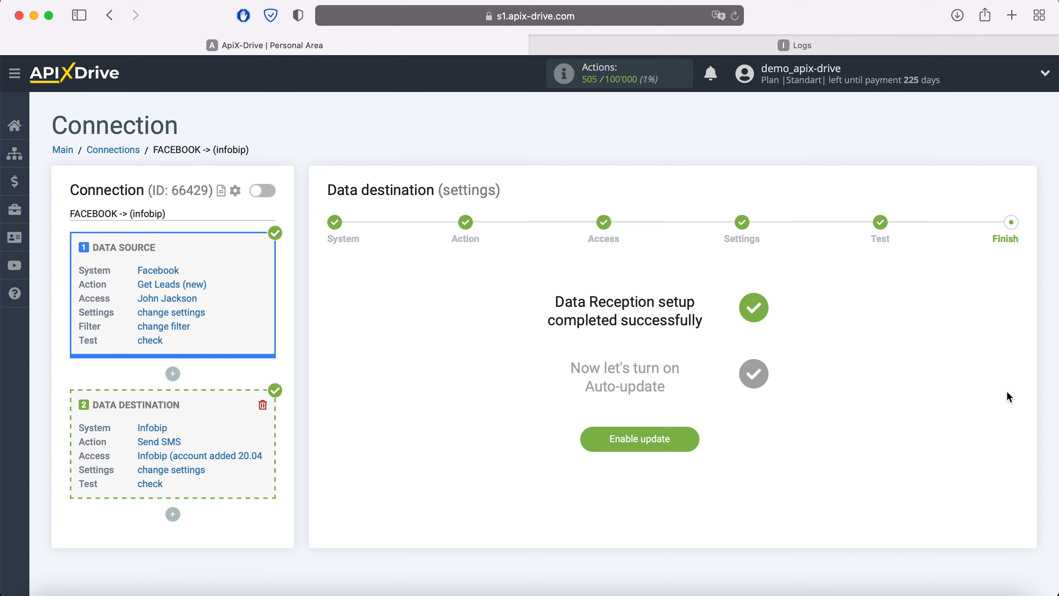
{"action": "left_click", "coordinate": [682, 442]}
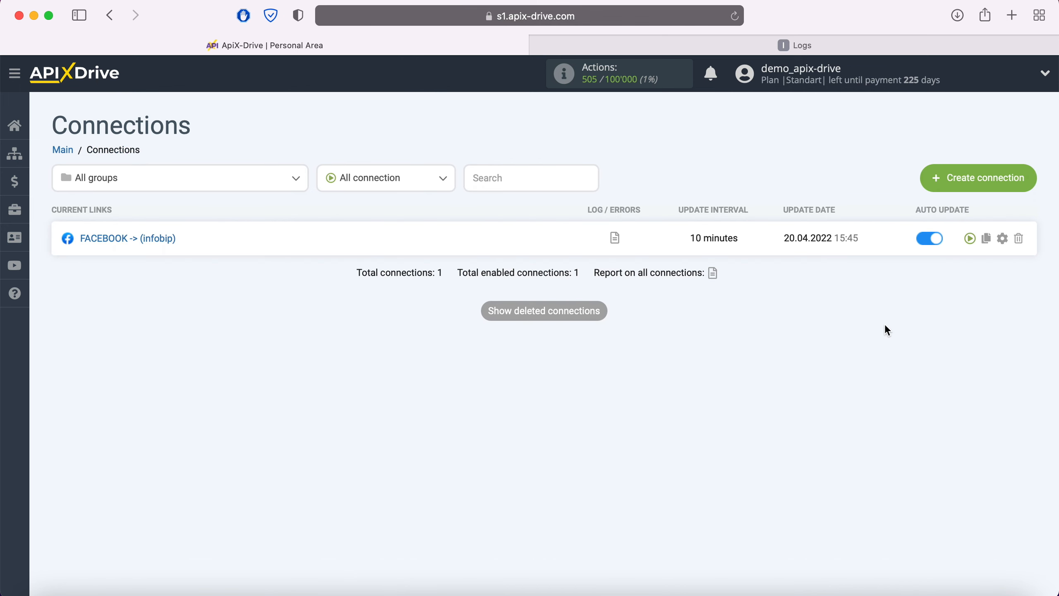
Set the update interval of the FACEBOOK -> (infobip) connection to 5 minutes and save its setup.
{"action": "left_click", "coordinate": [1003, 238]}
{"action": "left_click", "coordinate": [593, 339]}
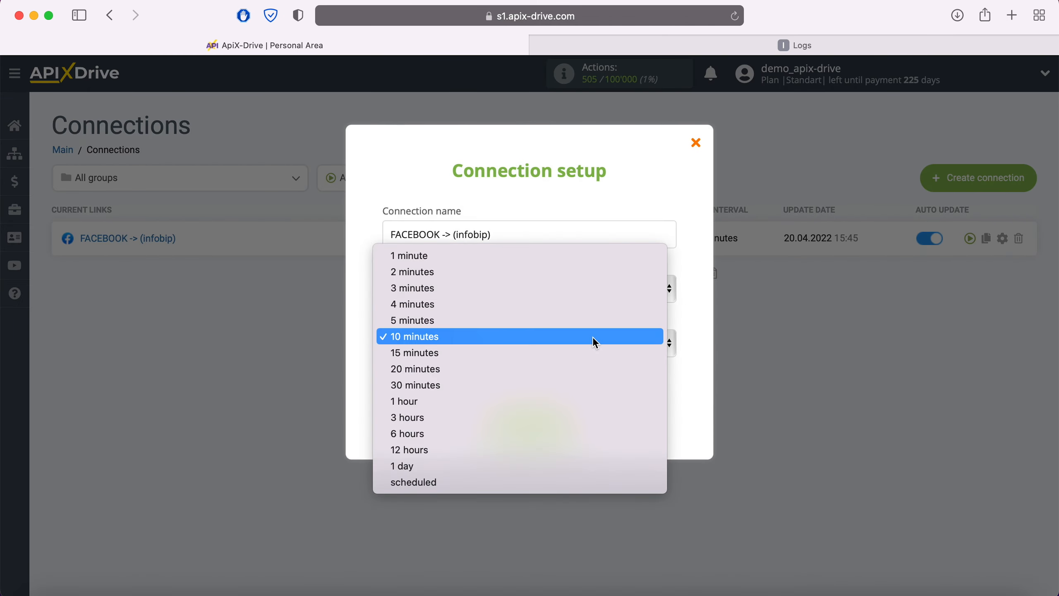
{"action": "left_click", "coordinate": [517, 320]}
{"action": "left_click", "coordinate": [570, 418]}
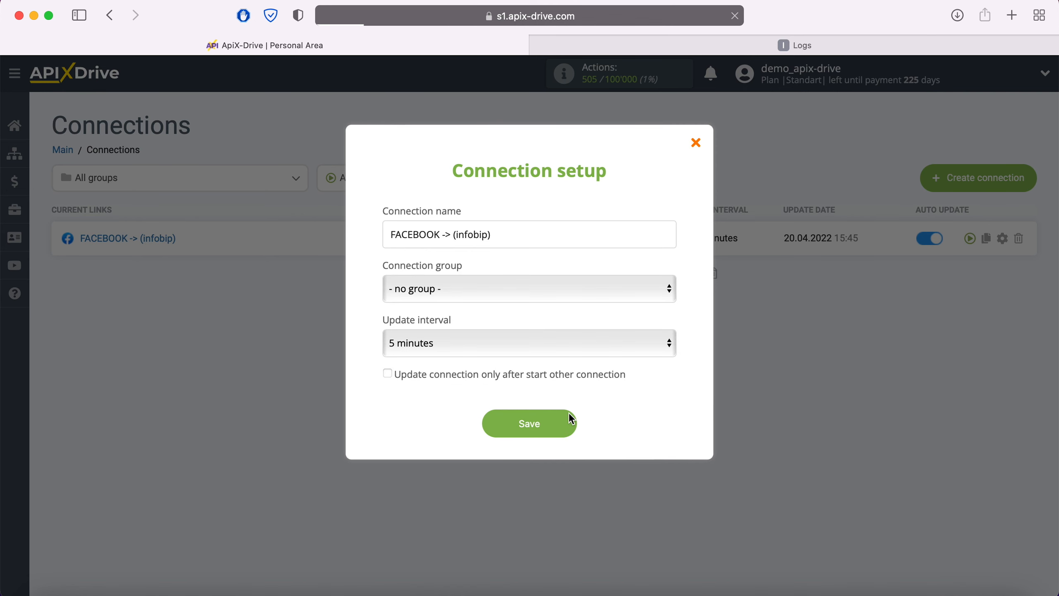